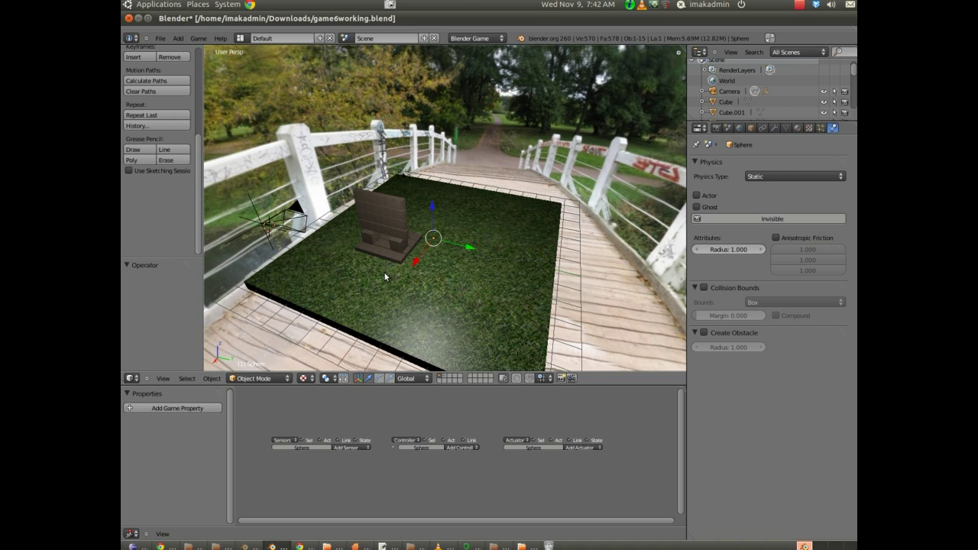
Select the top plank of the block wall and test-run the game to watch the blocks' physics, ending the run.
middle_drag(385, 277, 425, 175)
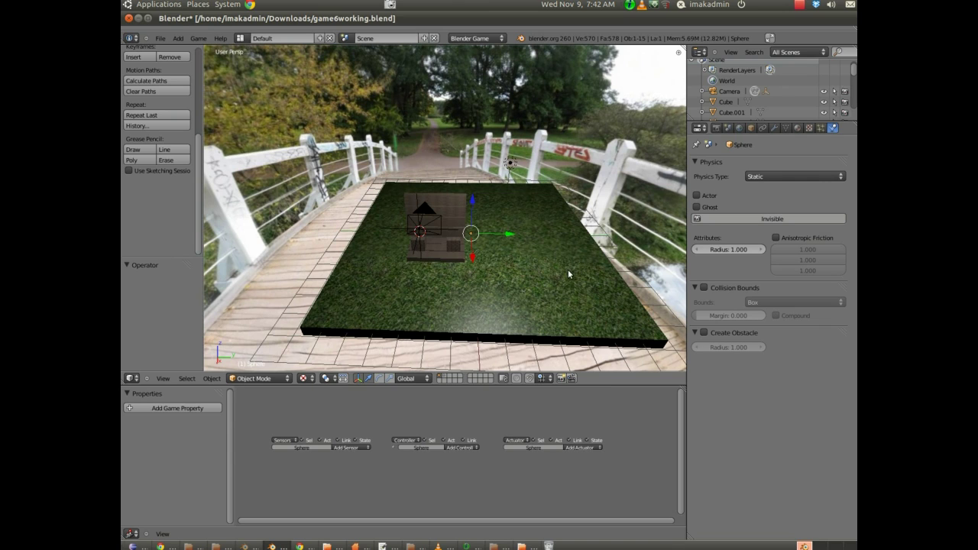
middle_drag(568, 269, 484, 272)
scroll(382, 272, up, 4)
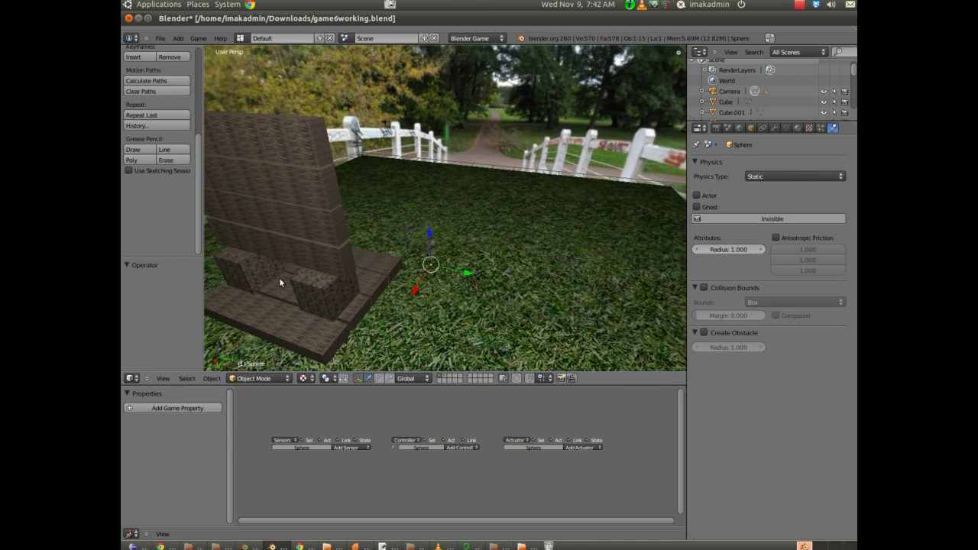
scroll(290, 278, up, 1)
scroll(303, 279, down, 5)
middle_drag(306, 279, 423, 225)
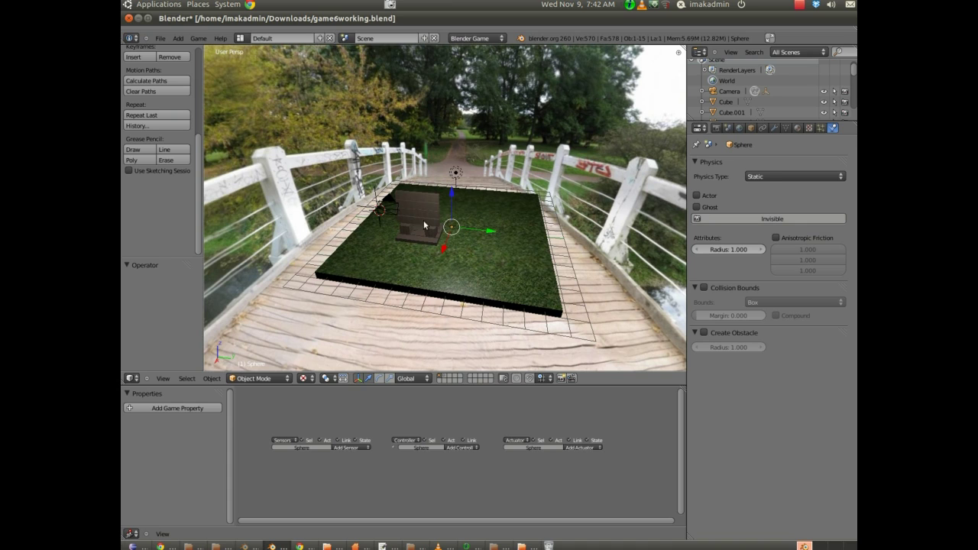
right_click(420, 202)
scroll(423, 260, up, 4)
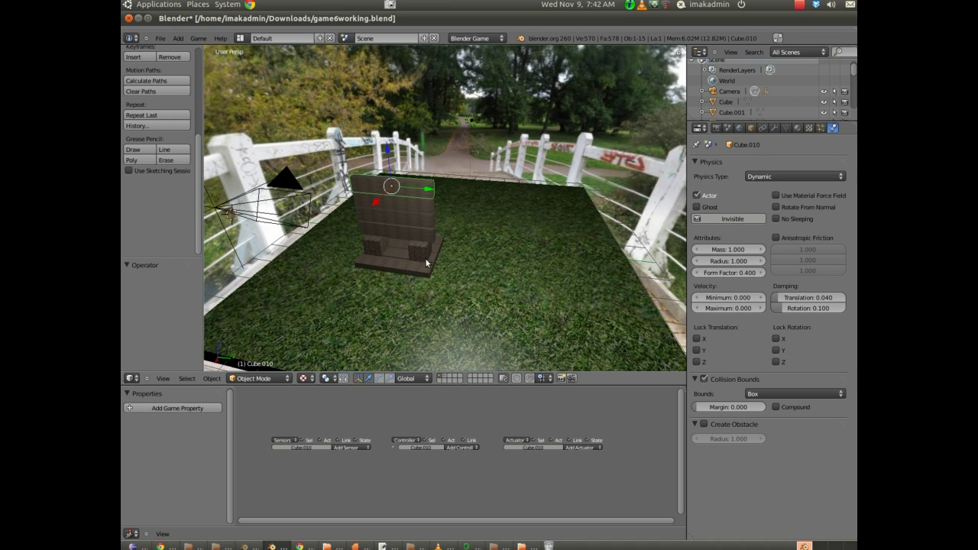
key(p)
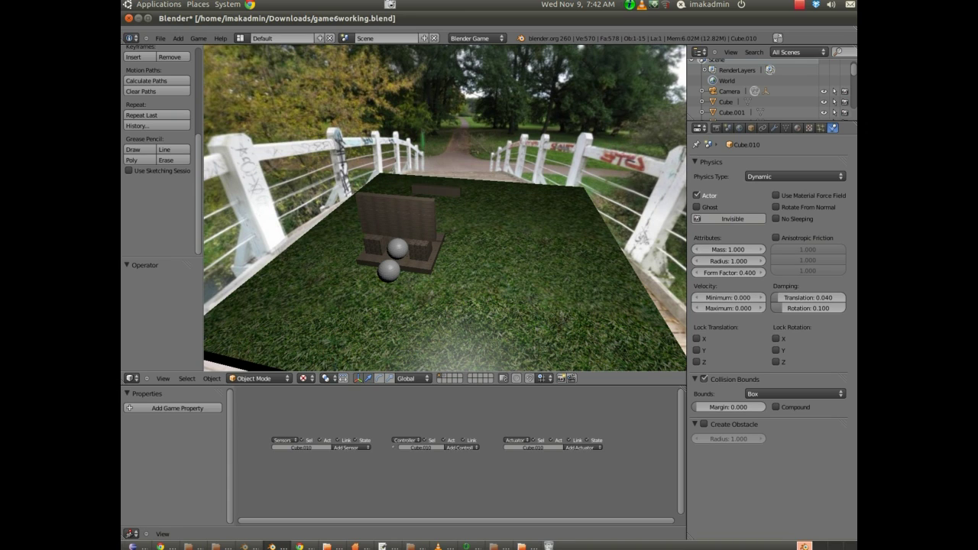
key(Escape)
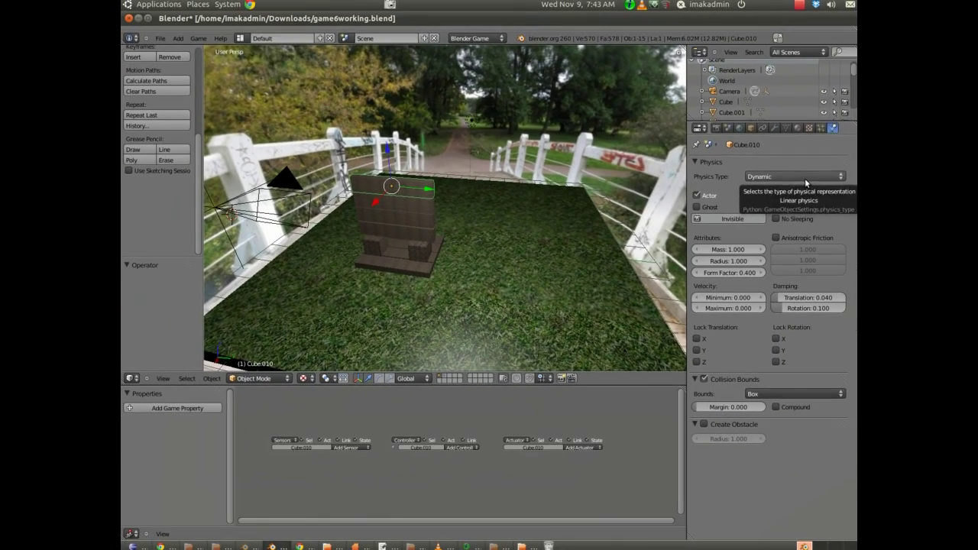
Set the top plank's physics type to Rigid Body and briefly test-run the game.
click(806, 179)
click(788, 131)
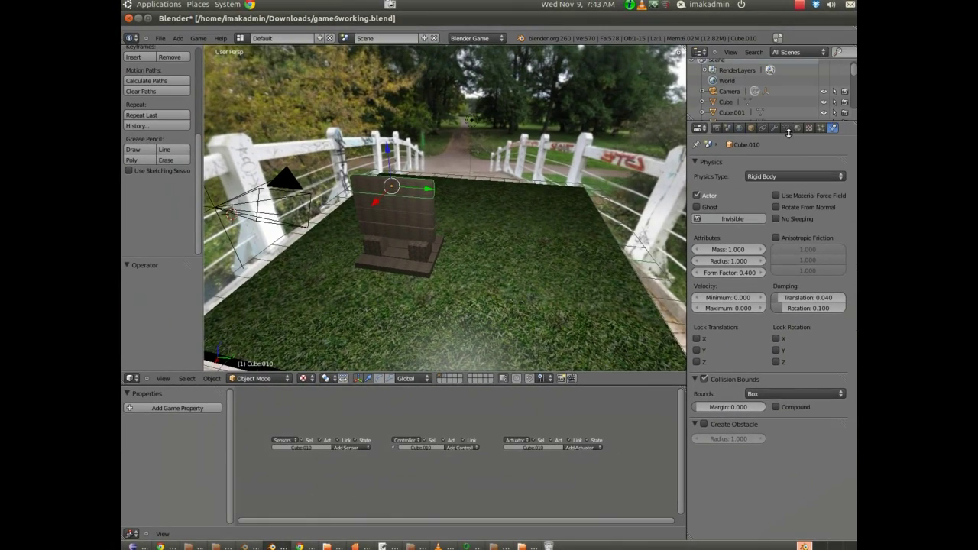
key(p)
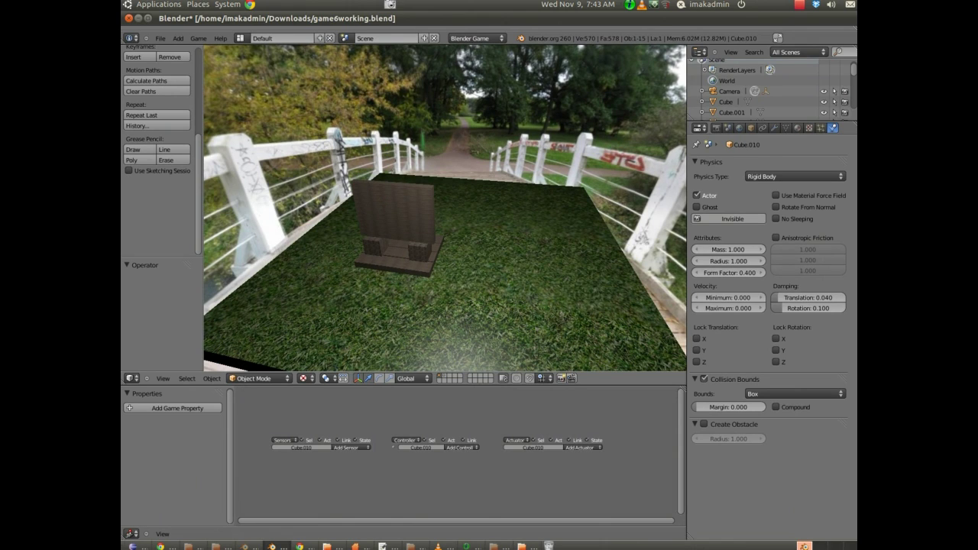
key(Escape)
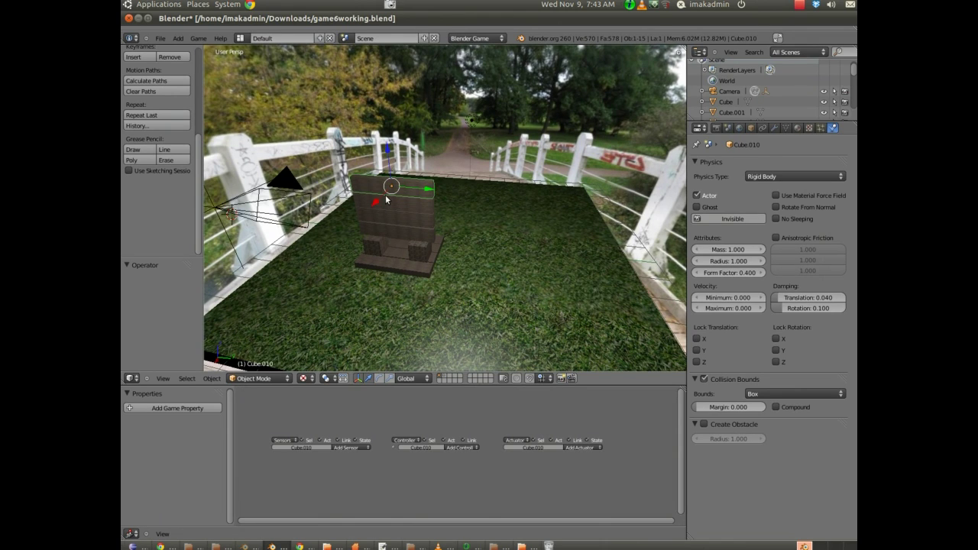
Set the physics type of the second and third planks from the top of the wall to Rigid Body.
right_click(387, 200)
click(768, 177)
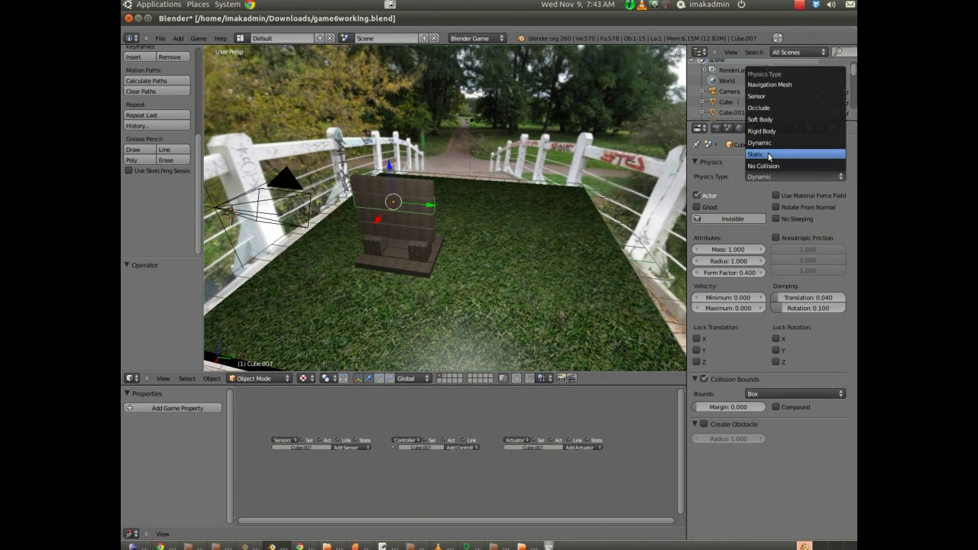
click(763, 131)
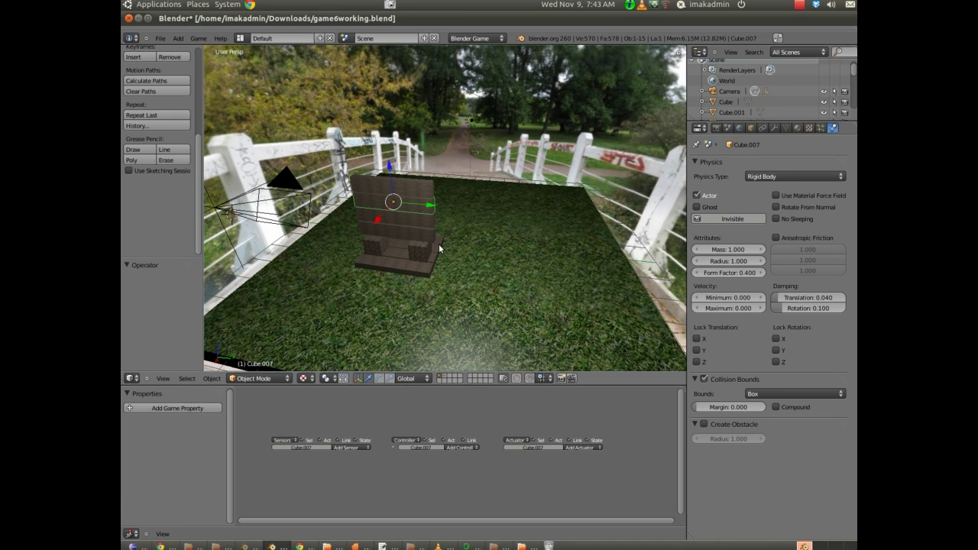
right_click(423, 225)
click(789, 177)
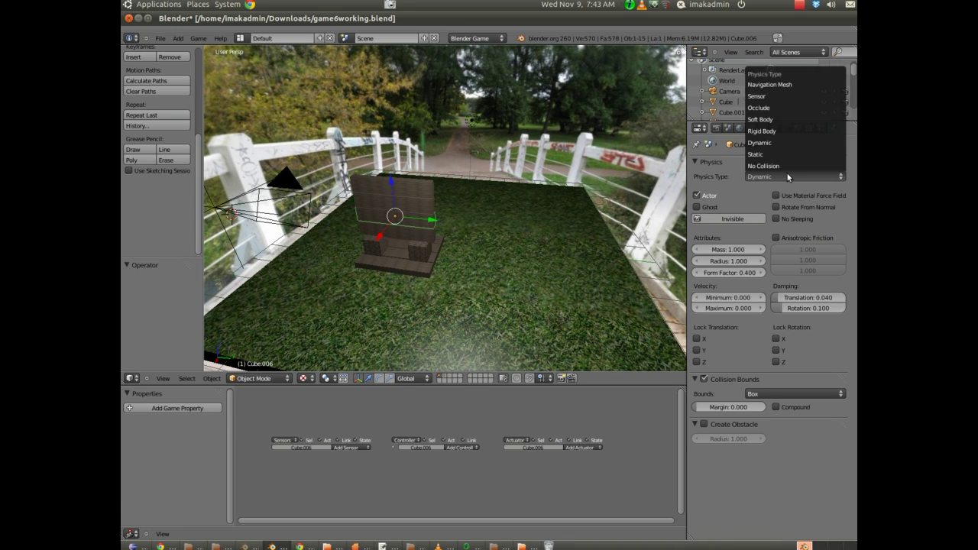
click(772, 131)
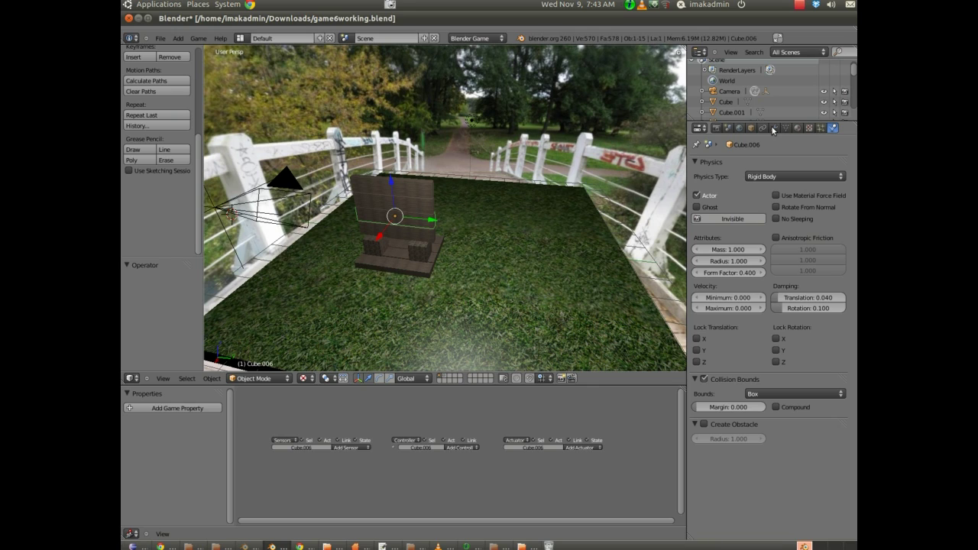
click(800, 4)
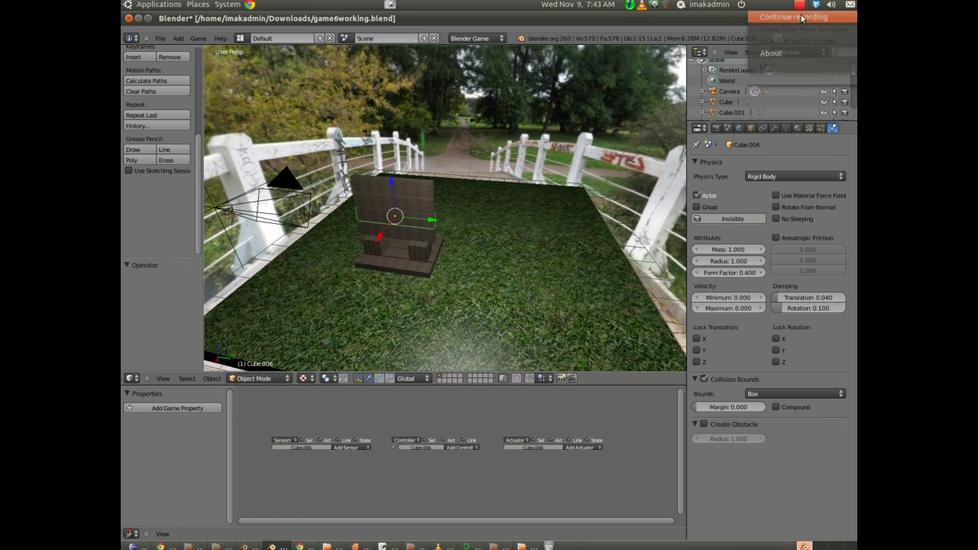
click(801, 17)
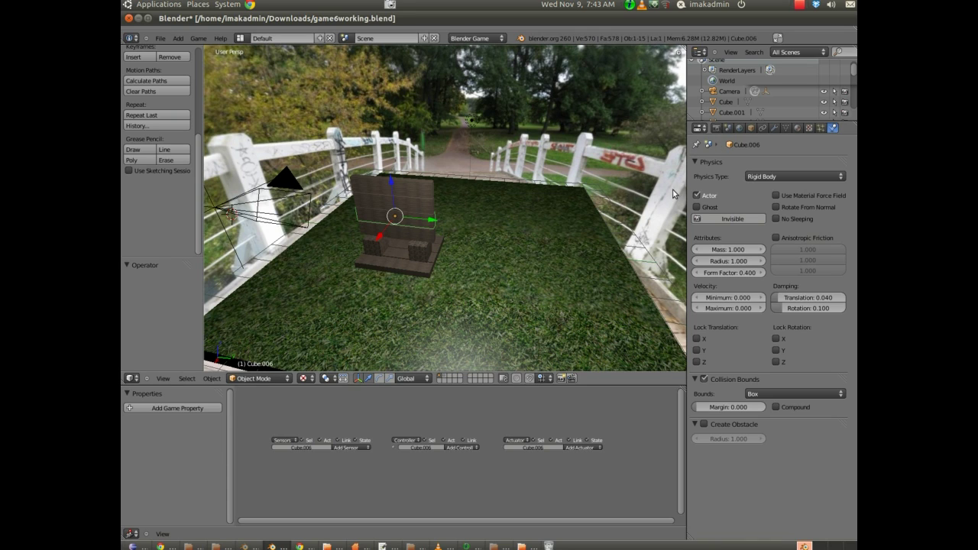
Set the lowest wall plank's physics type to Rigid Body and test-run the game.
right_click(396, 246)
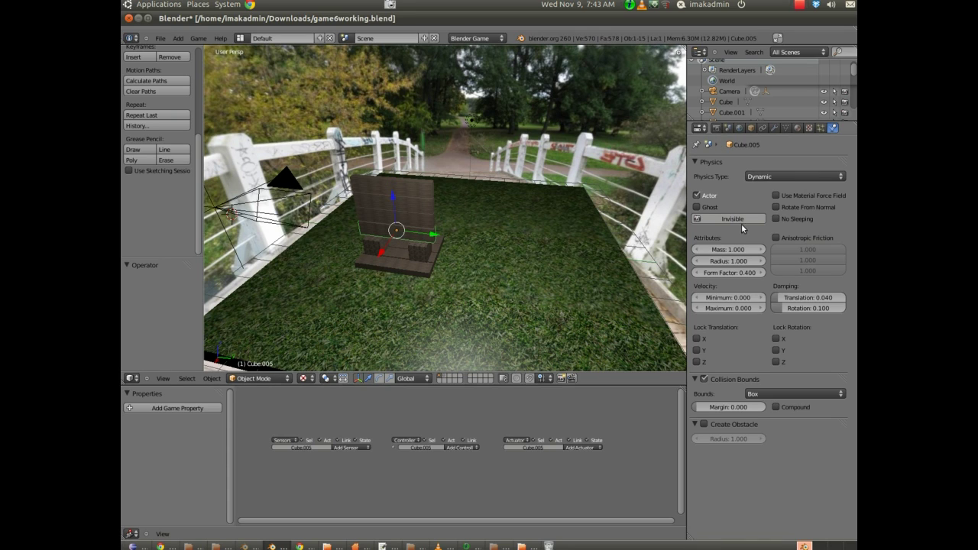
click(768, 178)
click(764, 135)
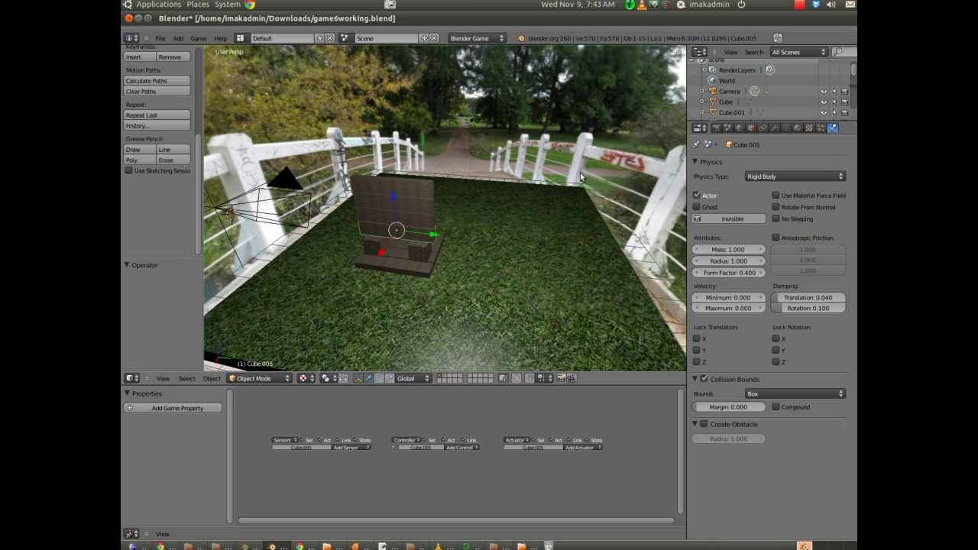
key(p)
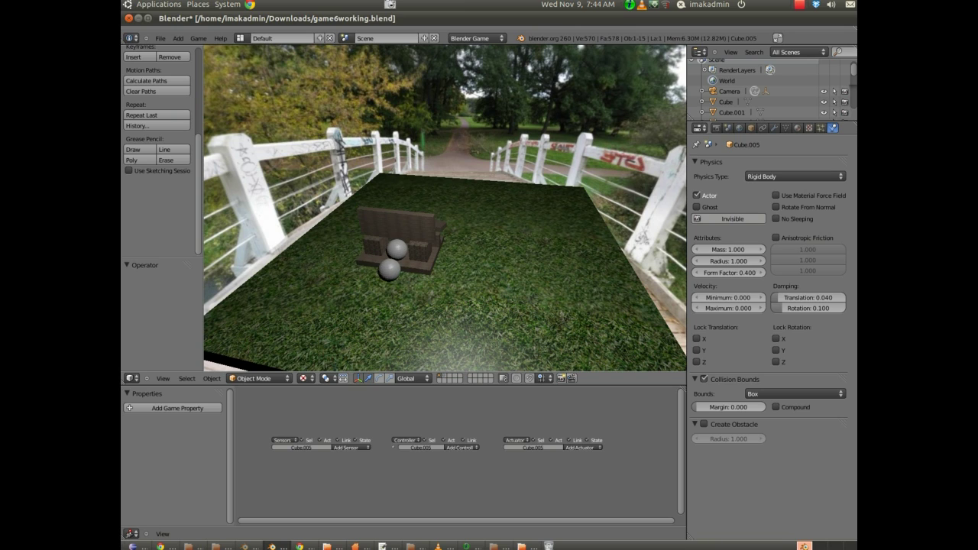
key(Escape)
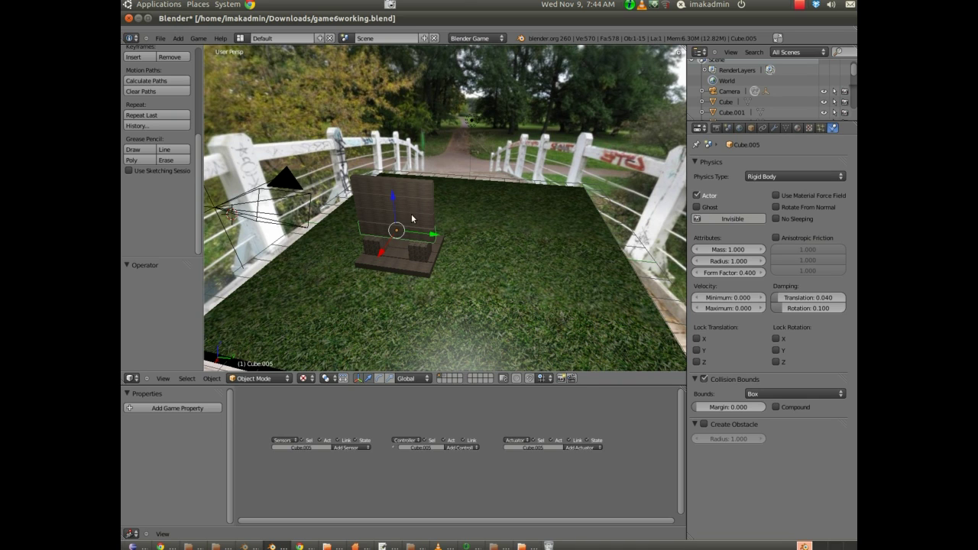
Look at the block structure through the camera and change the screen layout to Scripting.
middle_drag(396, 242, 383, 289)
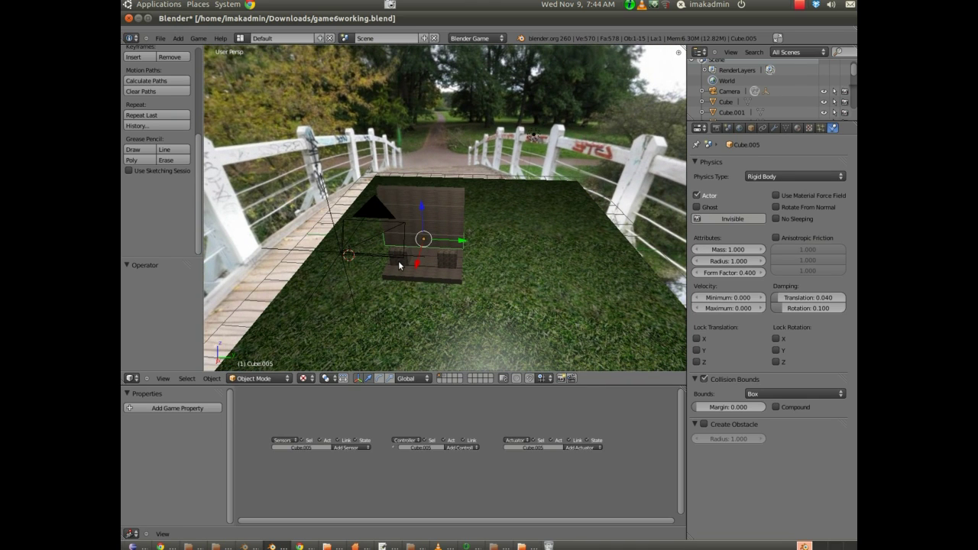
right_drag(399, 265, 481, 268)
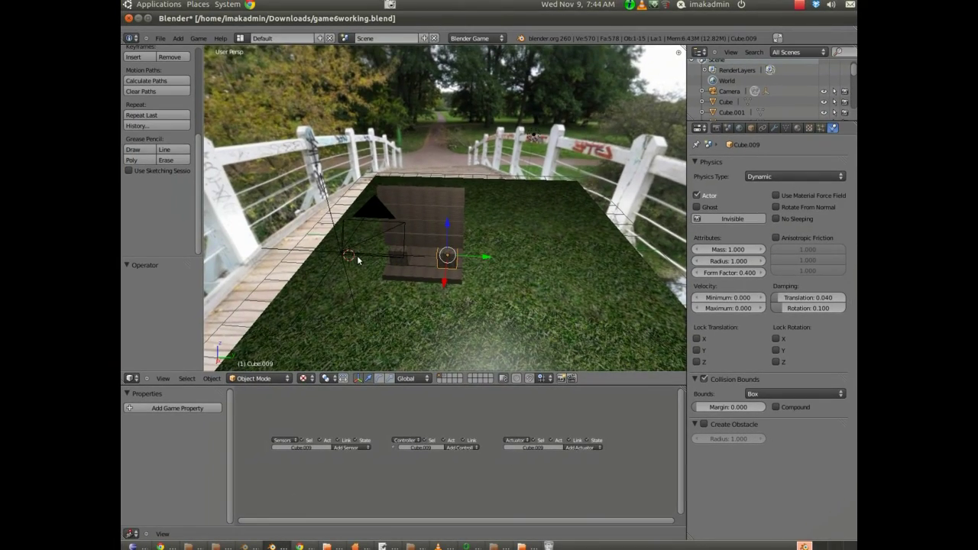
key(KP_0)
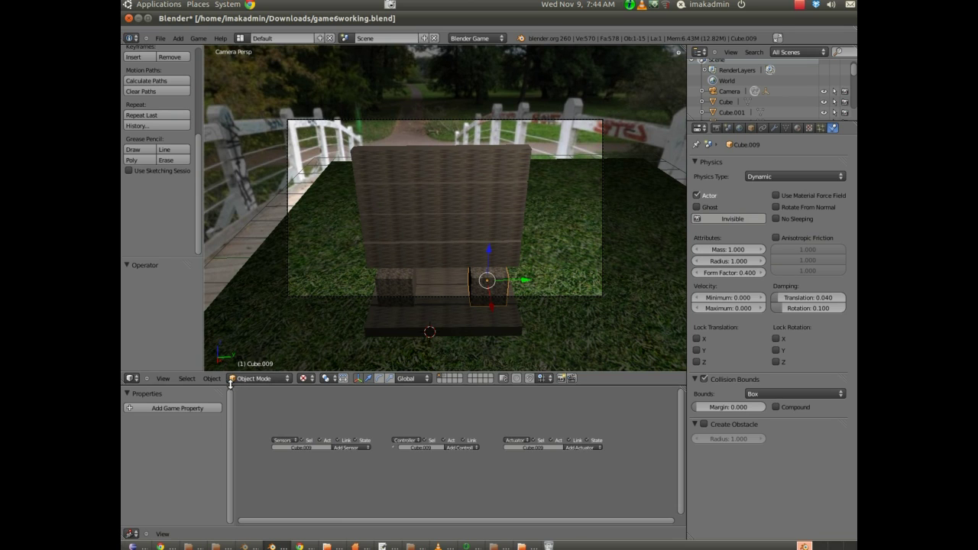
click(240, 38)
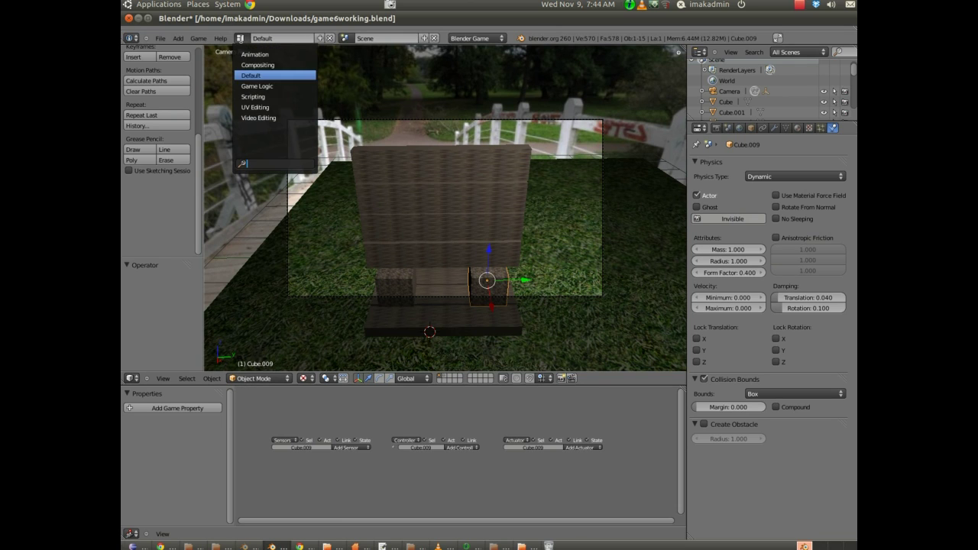
click(255, 97)
click(799, 6)
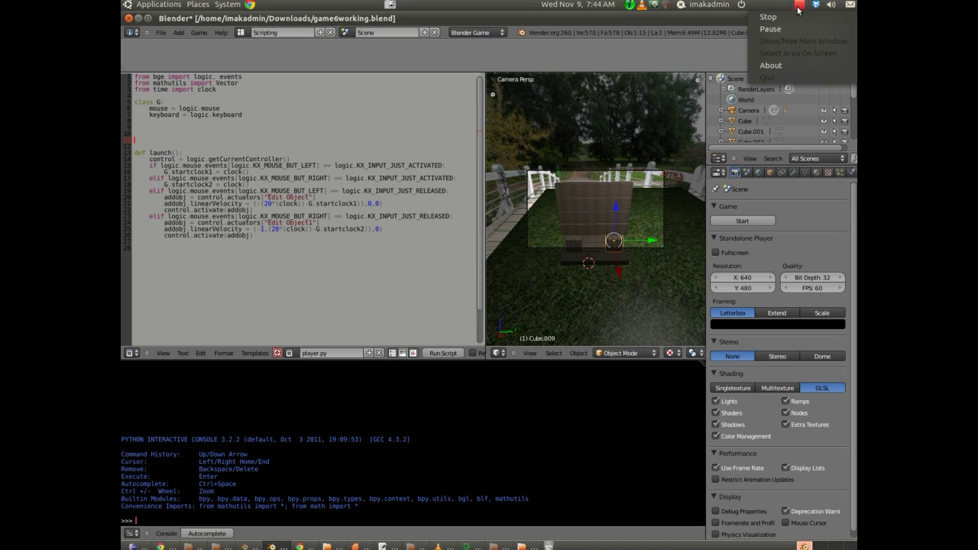
click(791, 30)
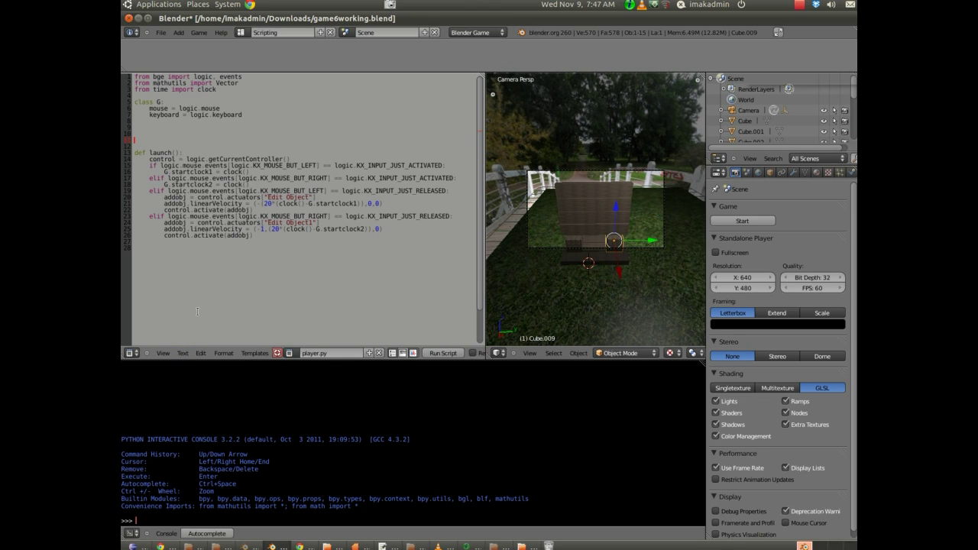
Open the MouseLook.py script from disk in the text editor.
click(187, 353)
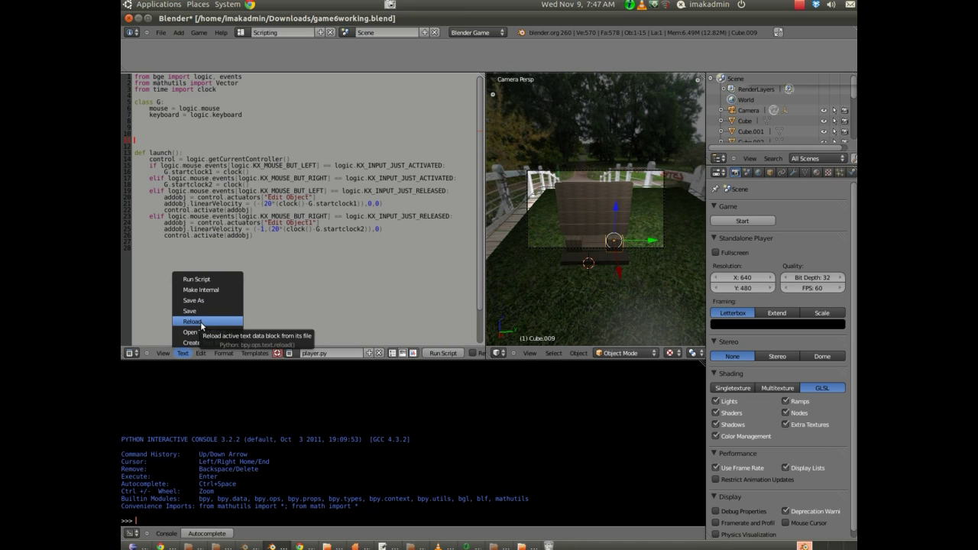
click(200, 333)
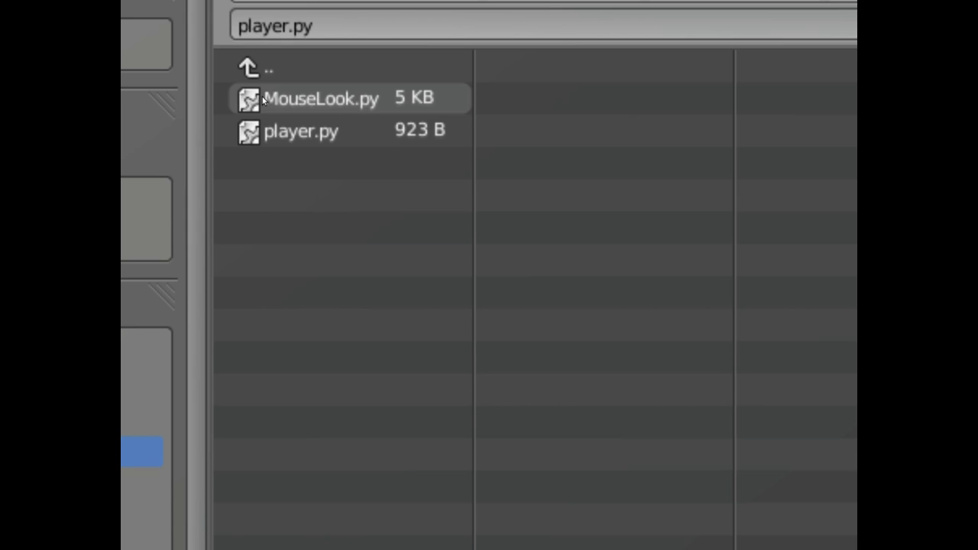
click(263, 99)
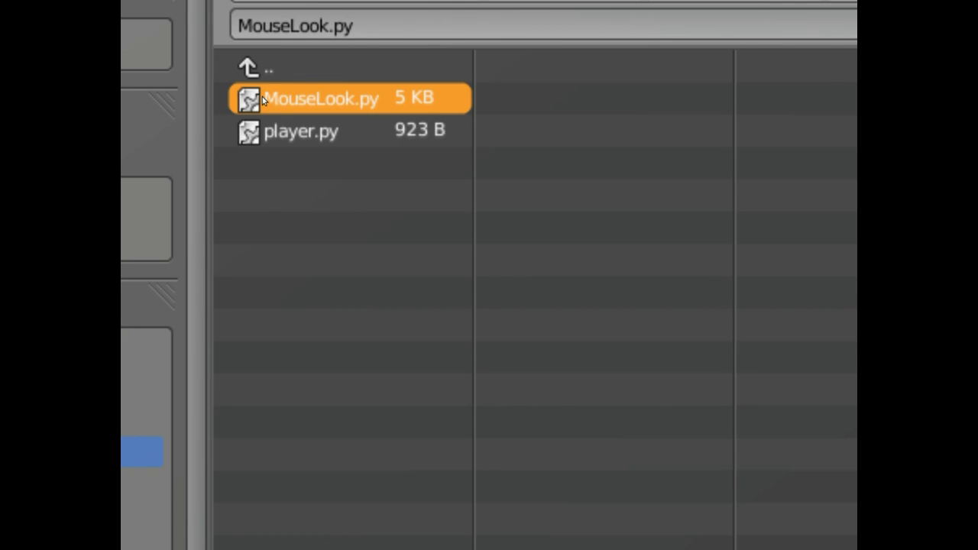
double_click(262, 98)
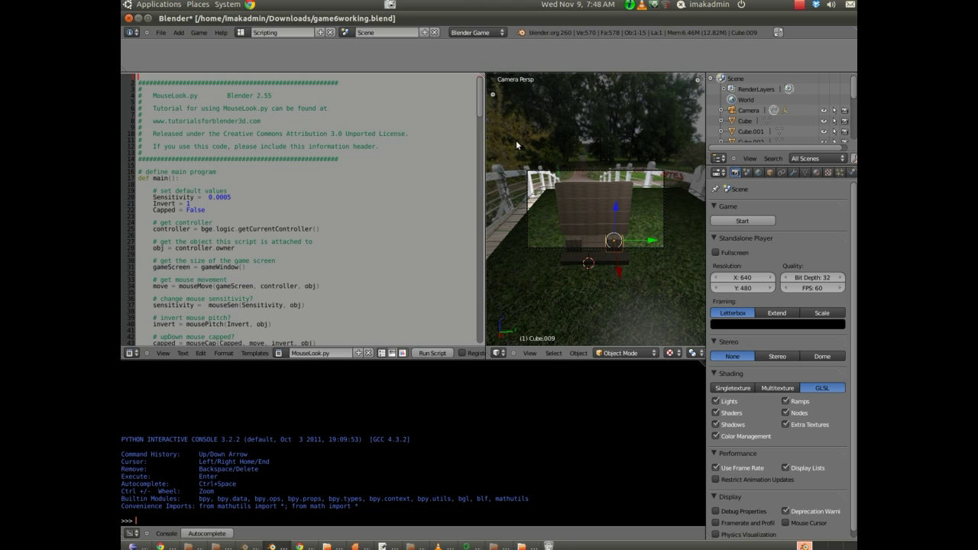
Select the camera and change the screen layout to Game Logic.
right_click(590, 171)
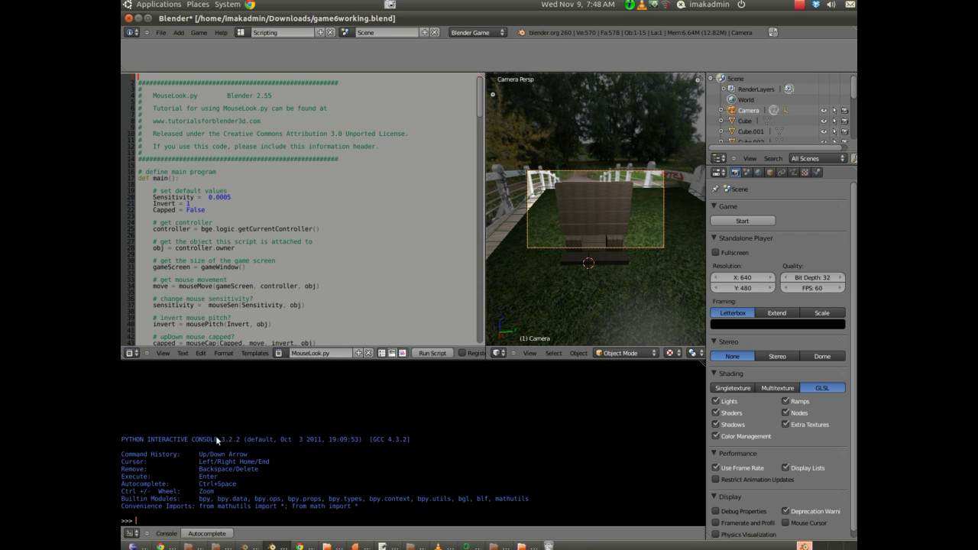
click(240, 32)
click(263, 80)
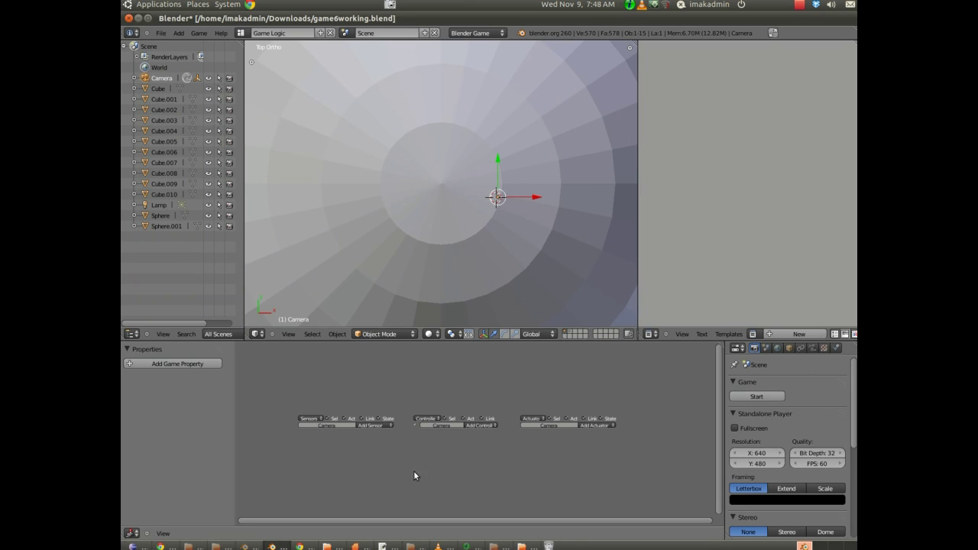
Add a Mouse sensor to the camera and name it MouseLook.
middle_drag(414, 470, 393, 417)
click(347, 373)
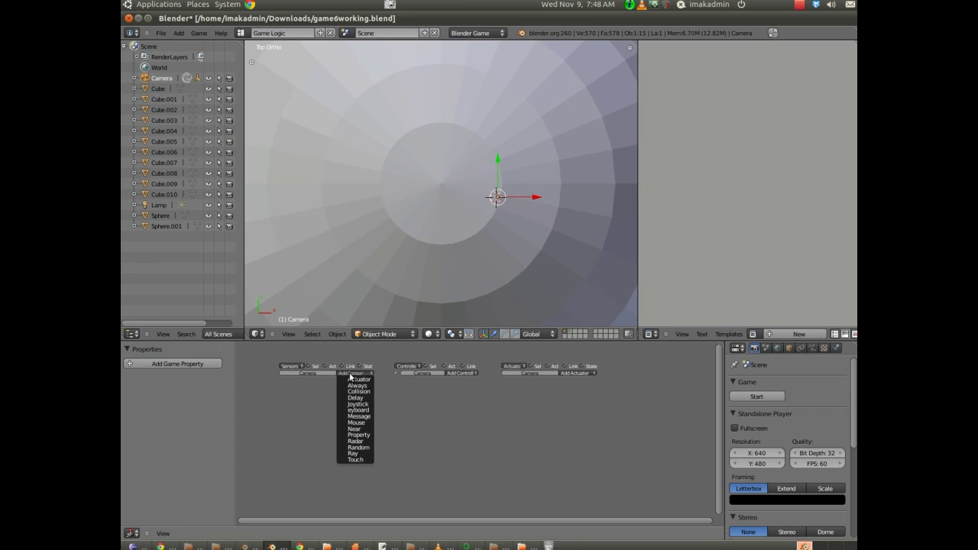
click(356, 423)
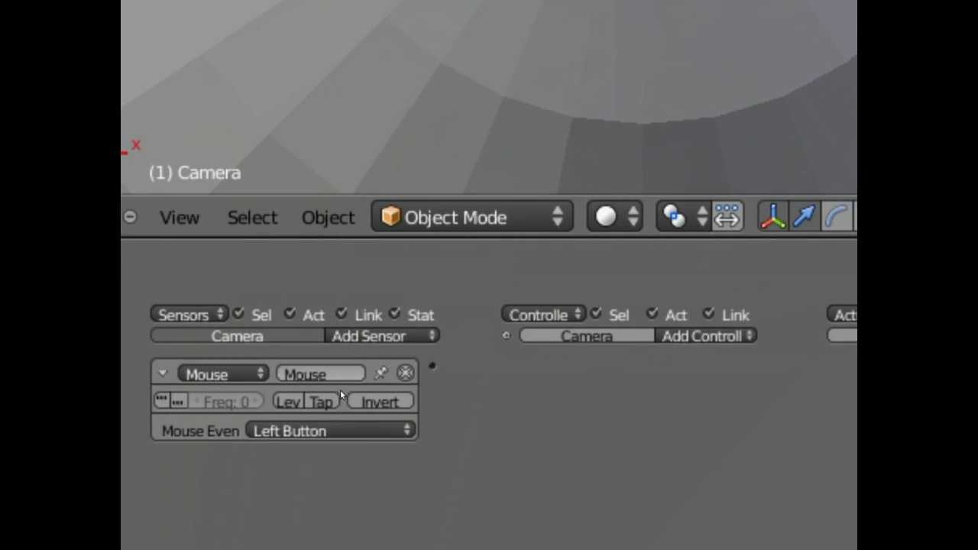
click(338, 385)
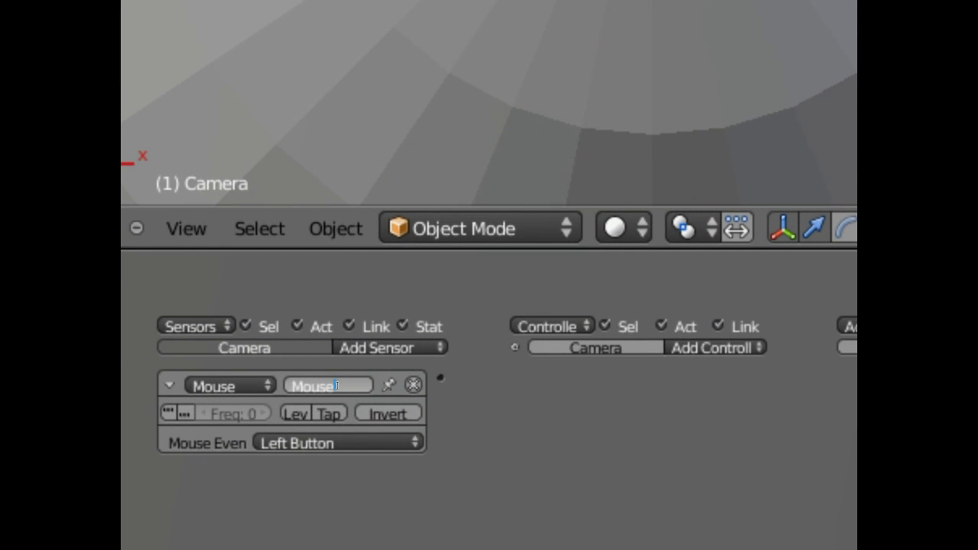
text(Look)
key(Return)
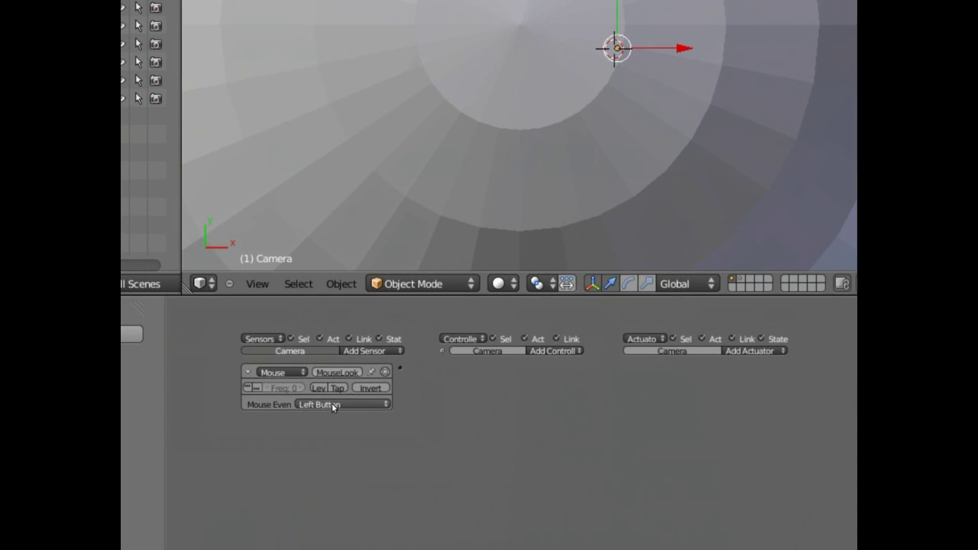
Set the MouseLook sensor's mouse event to Movement and add a Python controller to the camera.
click(333, 425)
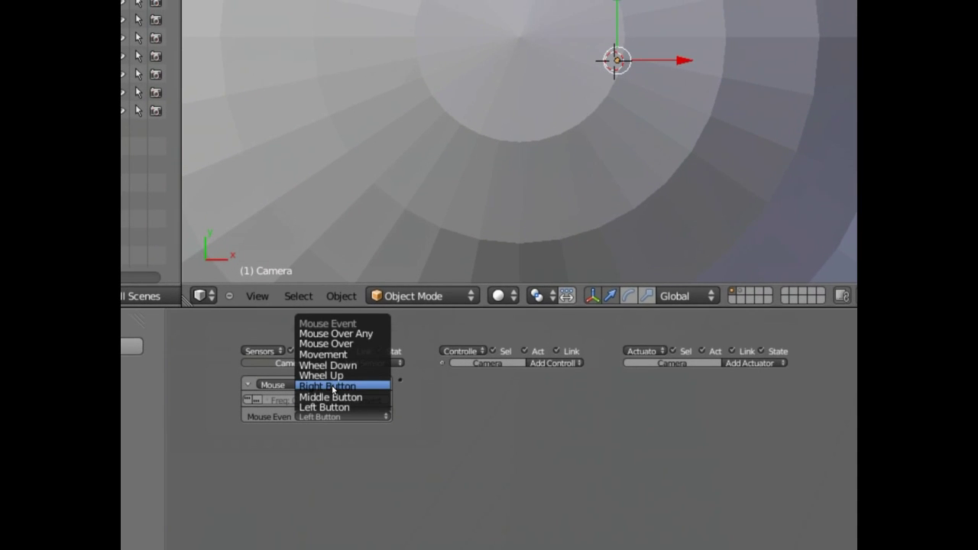
click(331, 355)
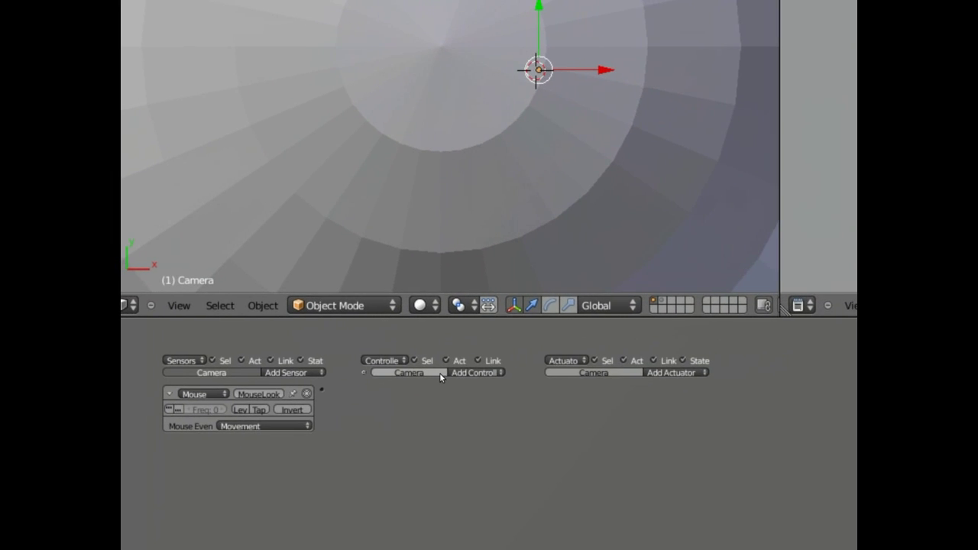
click(470, 373)
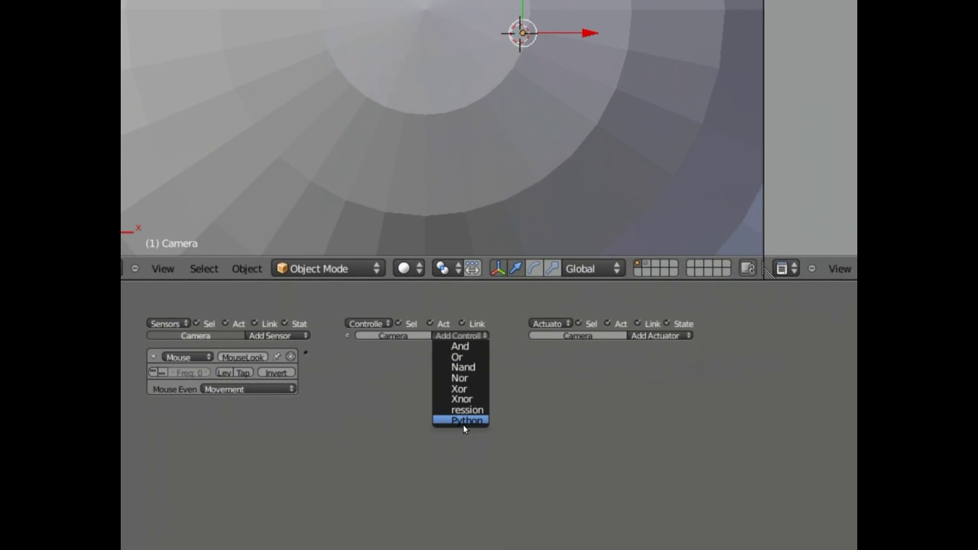
click(464, 421)
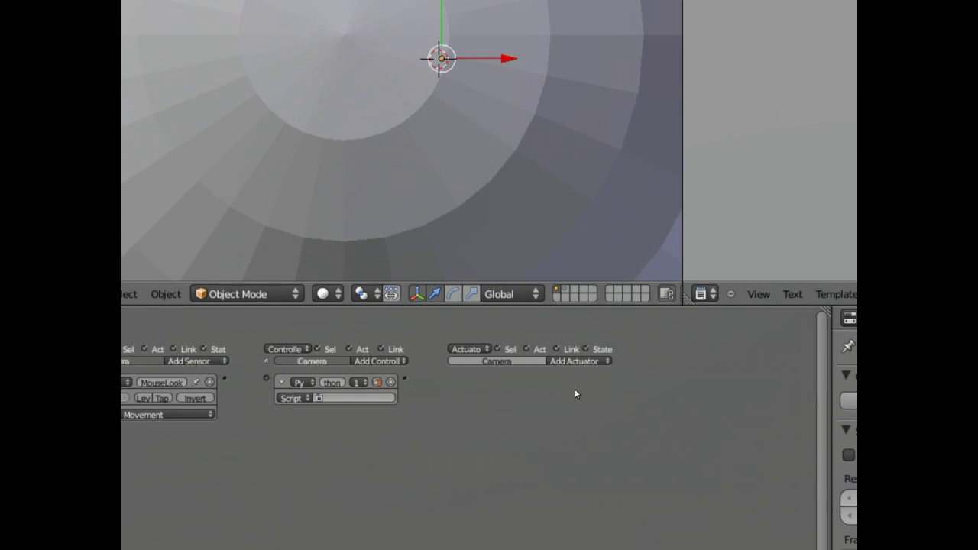
Assign the MouseLook.py script to the Python controller and connect the MouseLook sensor to it.
click(387, 397)
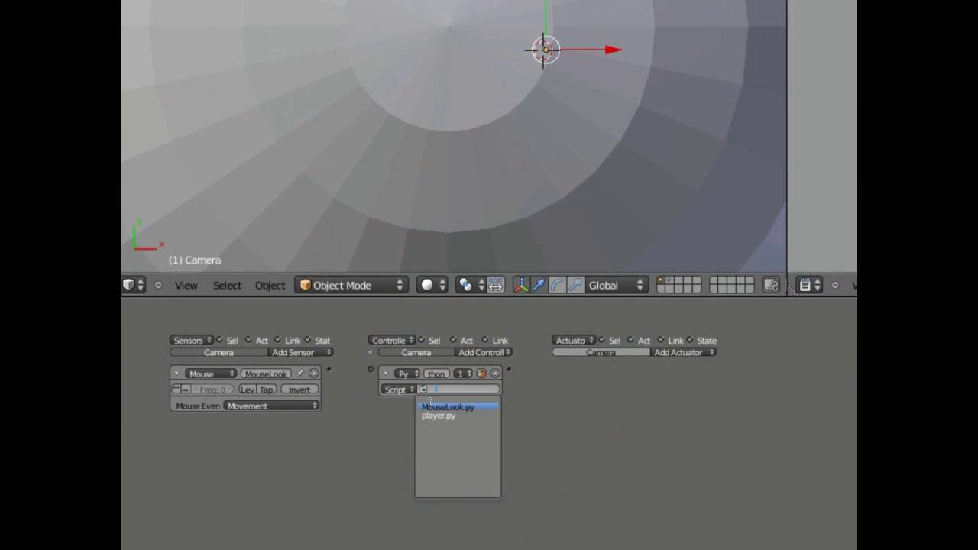
click(430, 405)
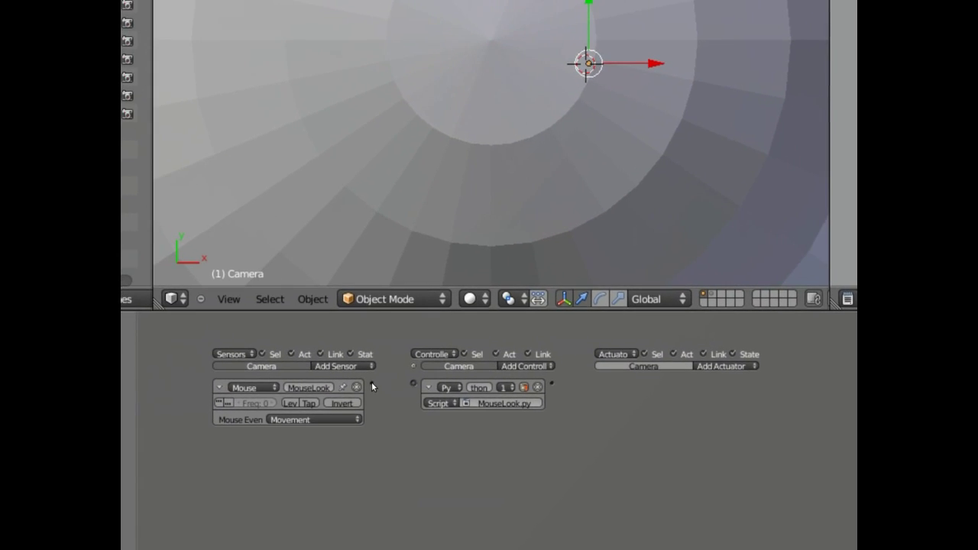
drag(342, 372, 385, 373)
Add two Motion actuators to the camera.
click(576, 373)
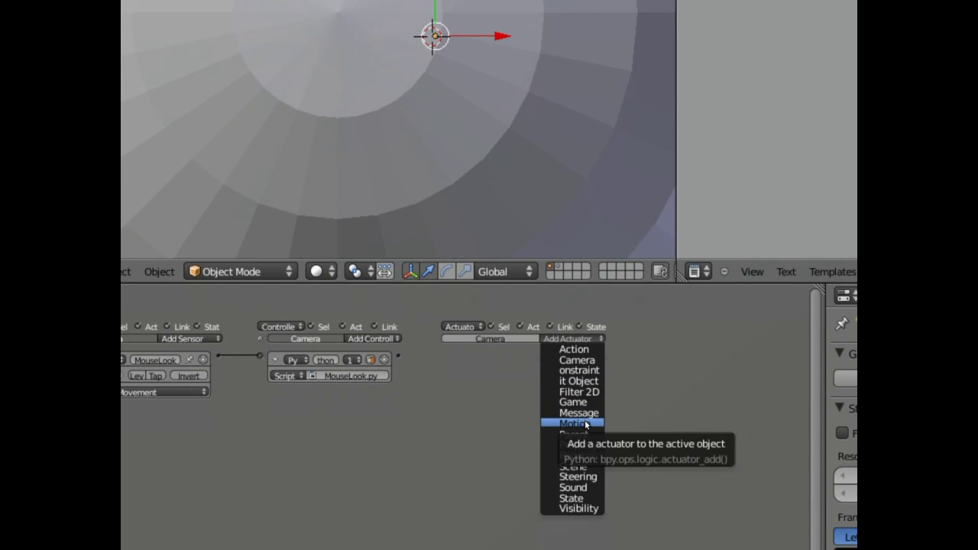
click(584, 423)
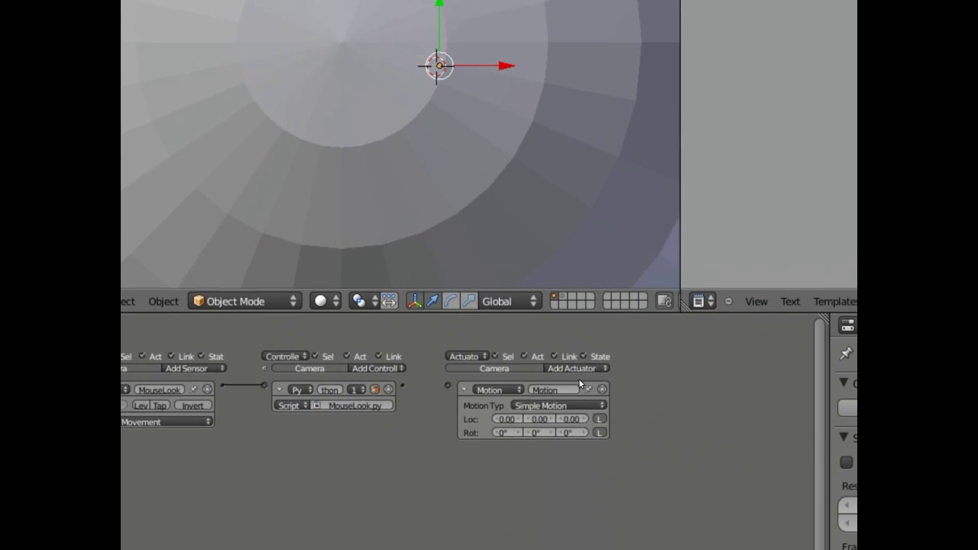
click(573, 338)
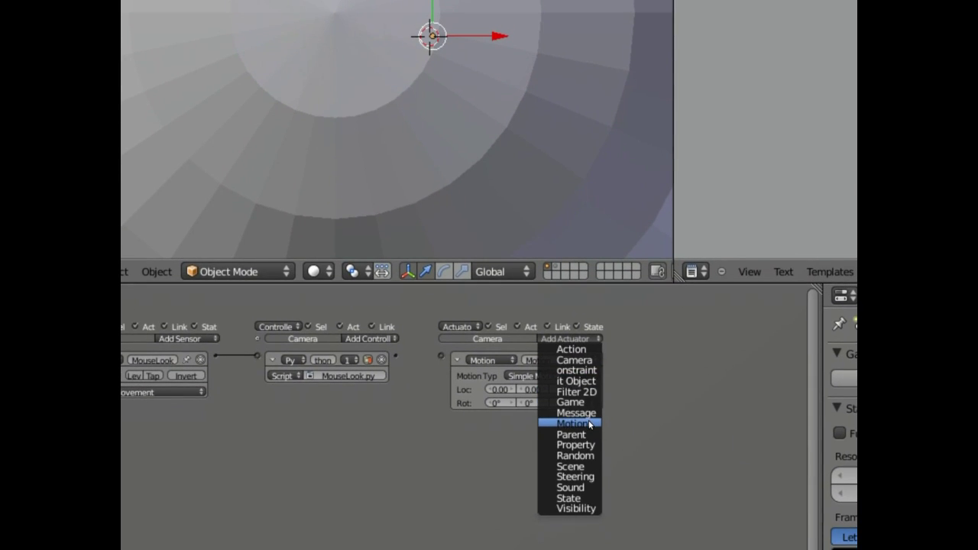
click(587, 423)
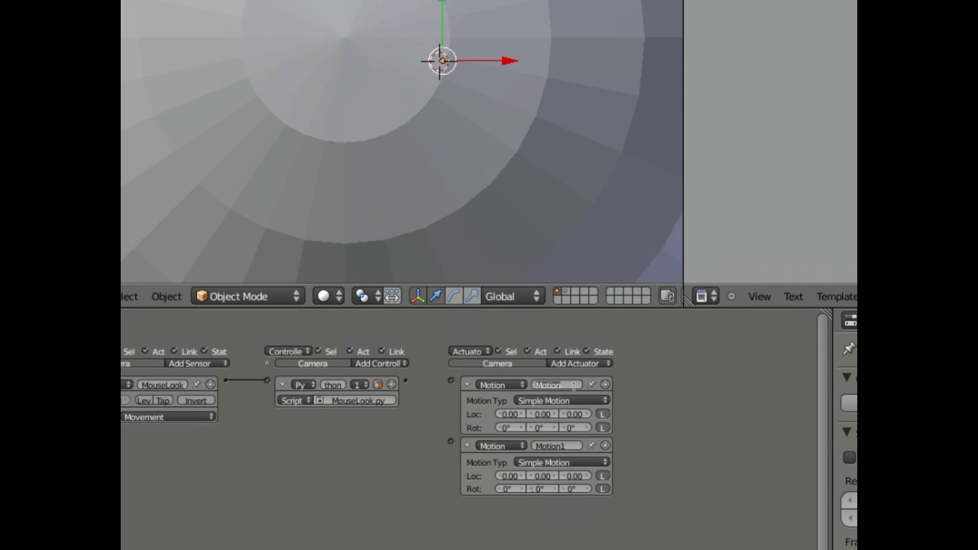
Name the first Motion actuator UpDown and the second one LeftRight.
click(574, 385)
text(UpDown)
key(Return)
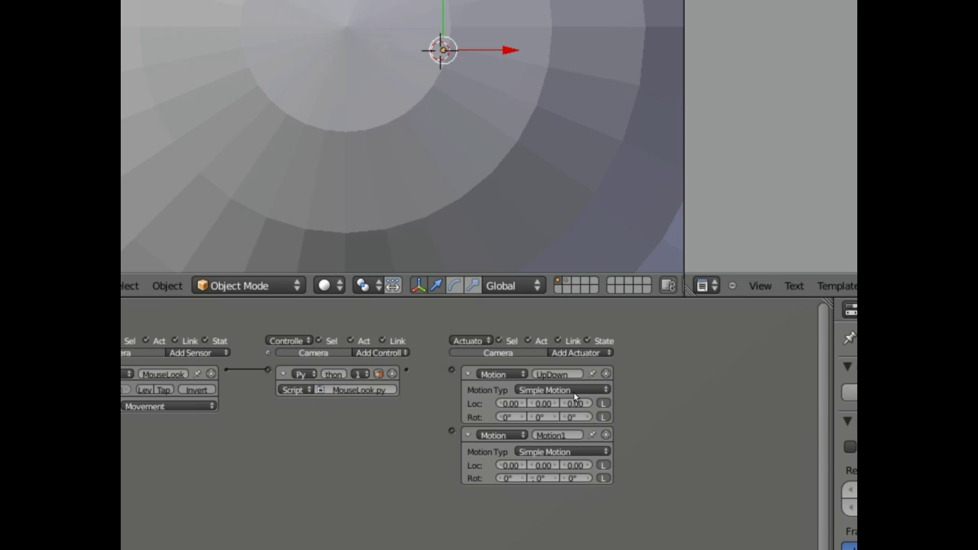
click(561, 435)
text(LeftRight)
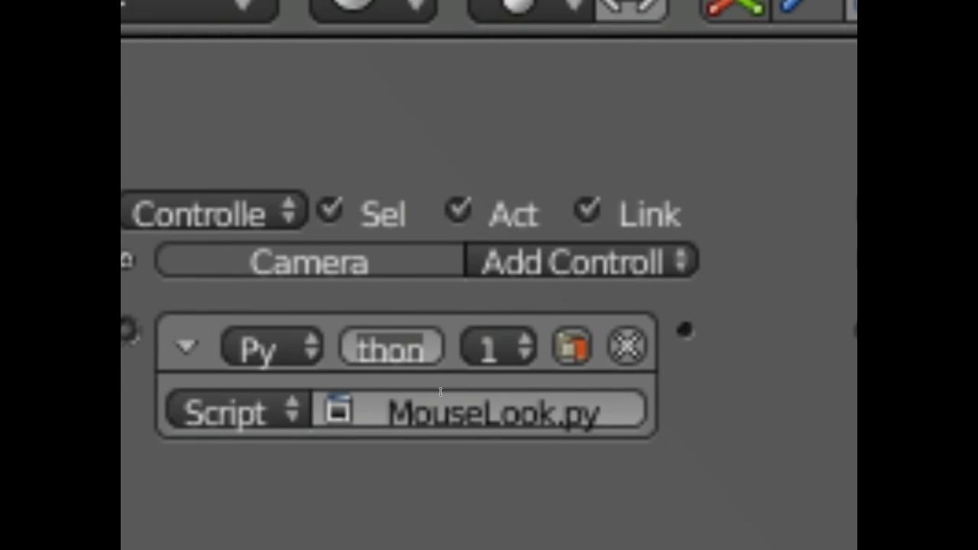
Rename the Python controller to cont and connect it to both the UpDown and LeftRight actuators.
text(cont)
key(Return)
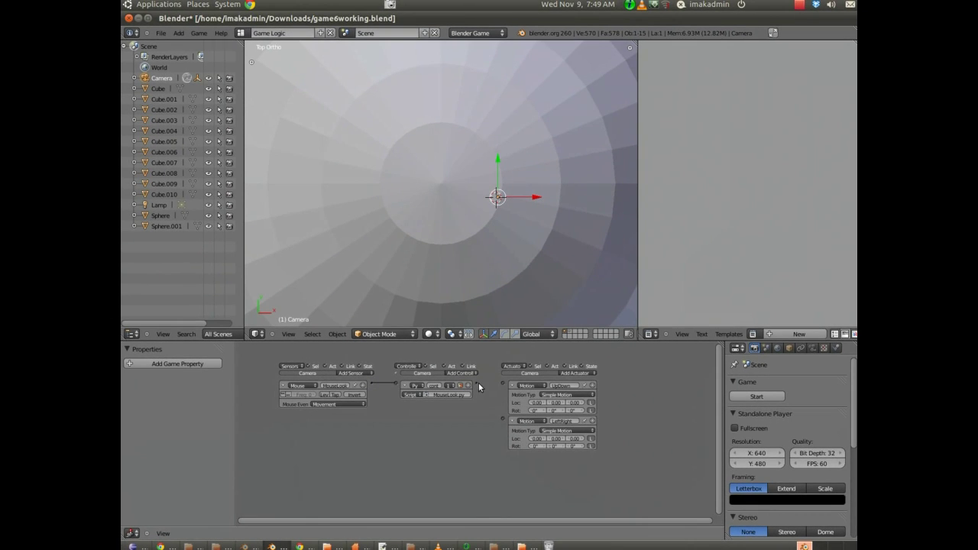
drag(479, 387, 502, 385)
drag(477, 385, 503, 418)
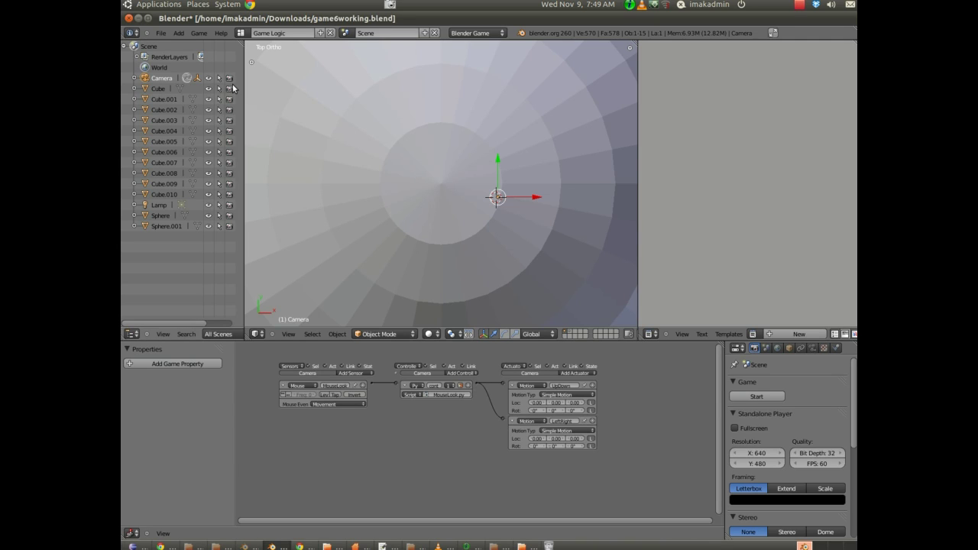
Change the screen layout to Default and run the game to test the camera's mouse look, then stop it.
click(244, 33)
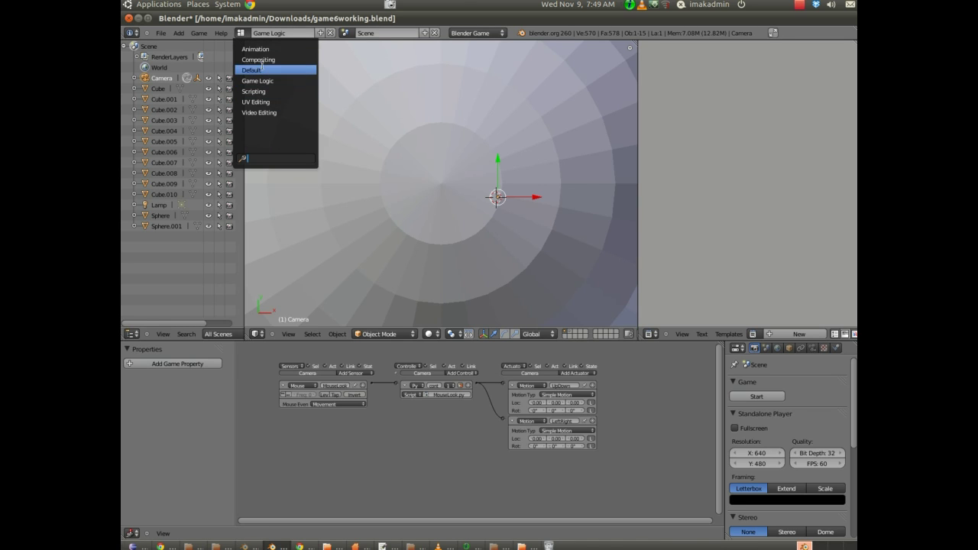
click(262, 69)
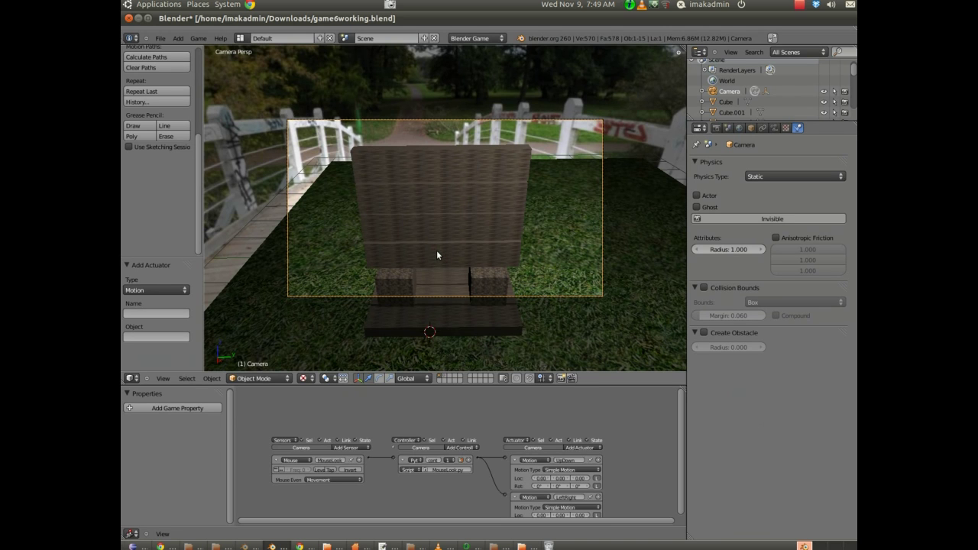
key(p)
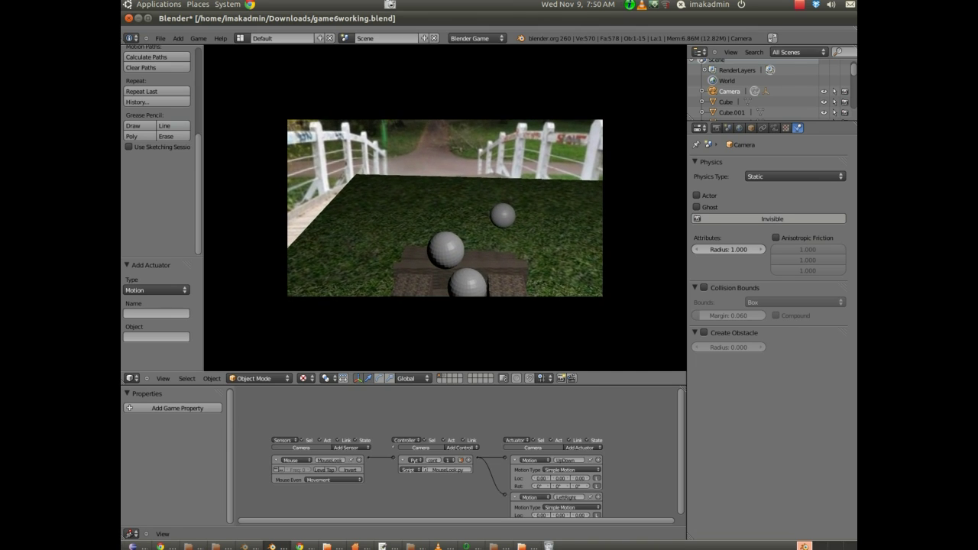
key(Escape)
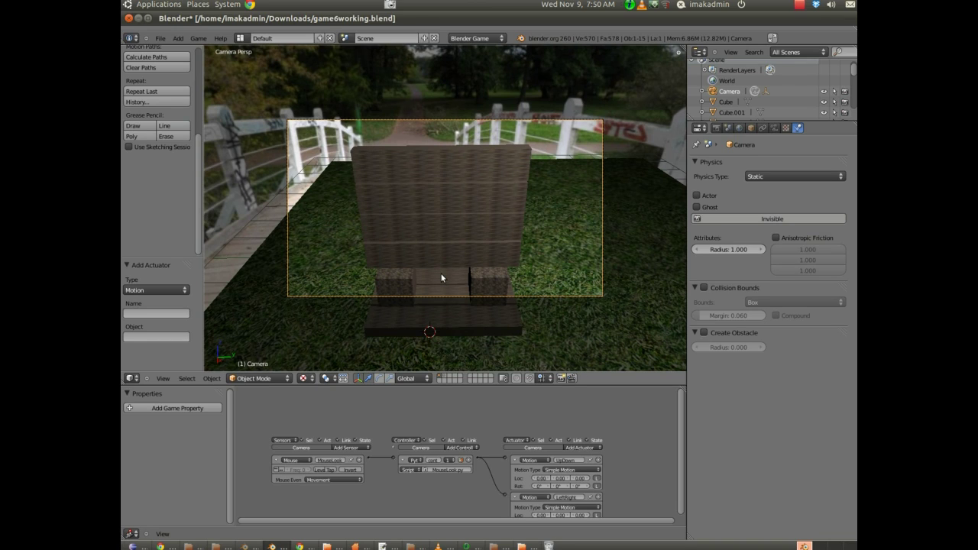
Switch to the Scripting screen layout and read through the MouseLook.py script from its header to the final main() call.
click(239, 38)
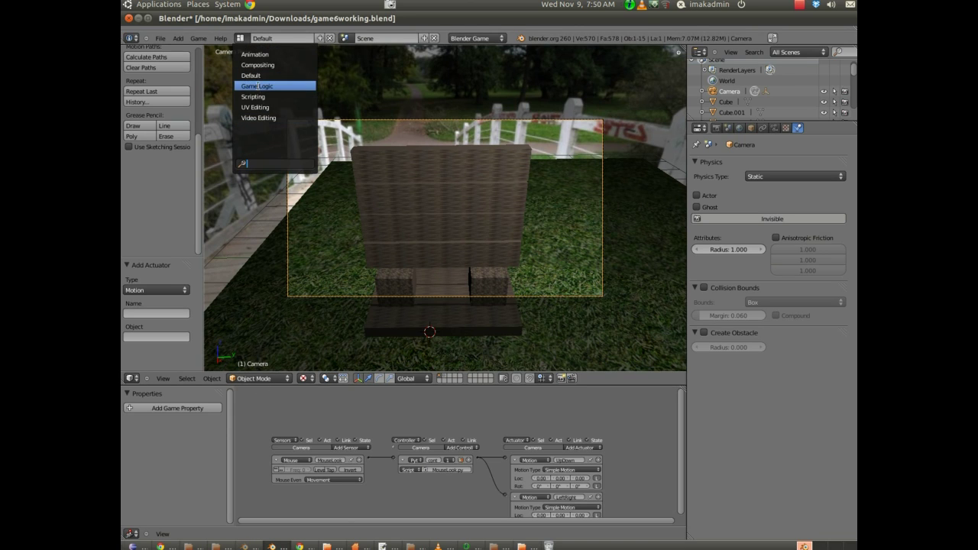
click(254, 97)
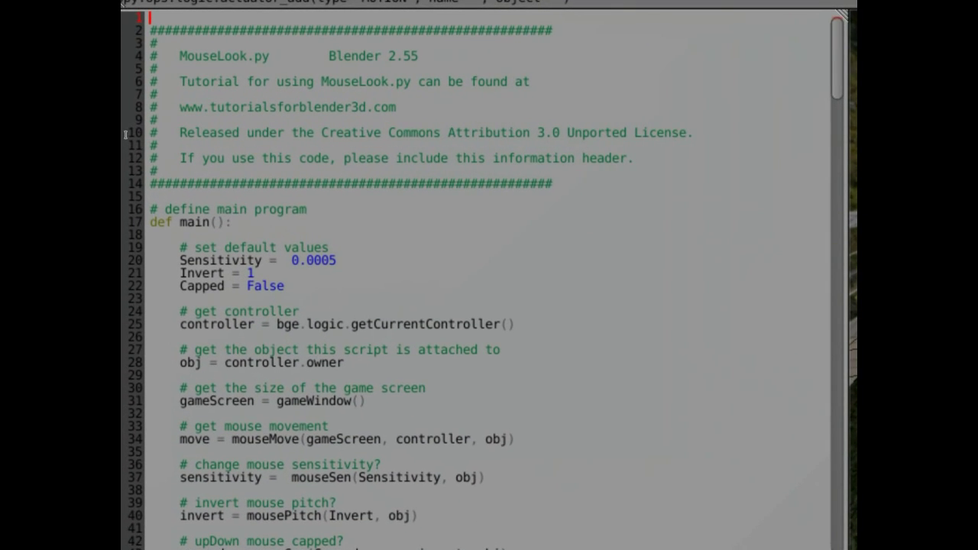
scroll(136, 134, down, 1)
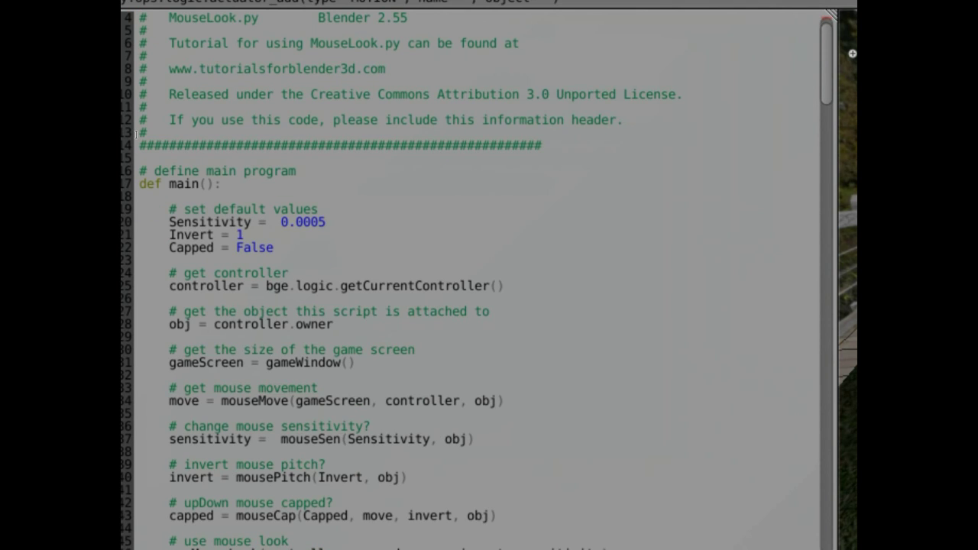
scroll(136, 133, down, 1)
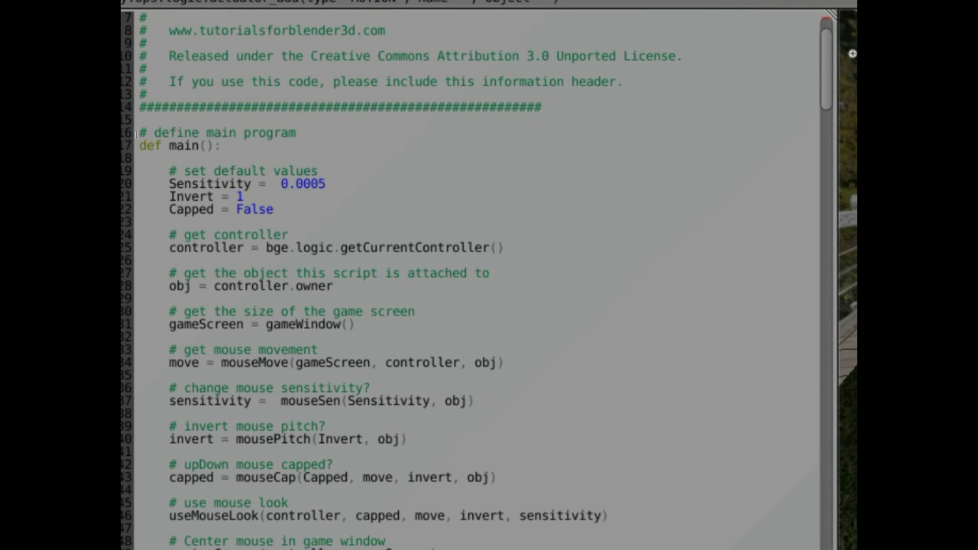
scroll(136, 134, down, 1)
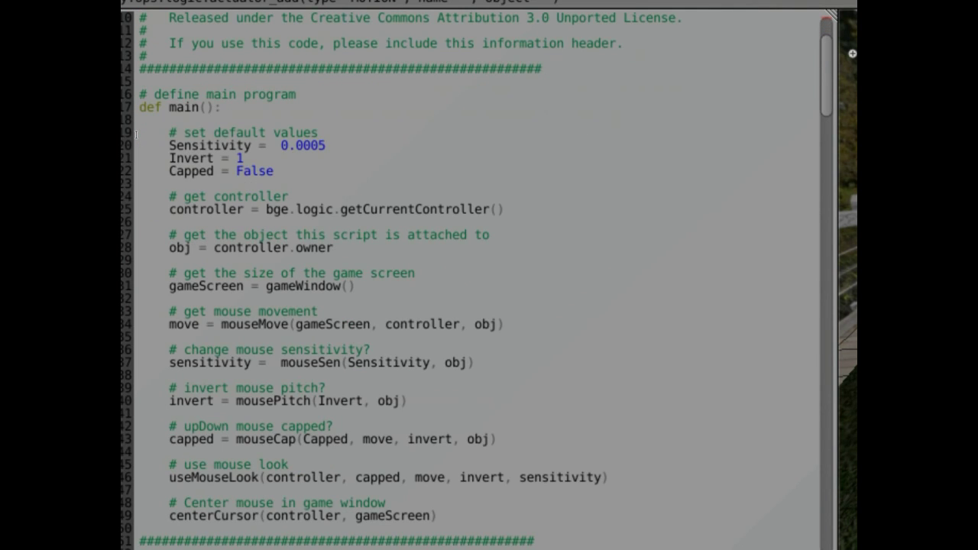
scroll(136, 134, down, 4)
scroll(136, 133, down, 3)
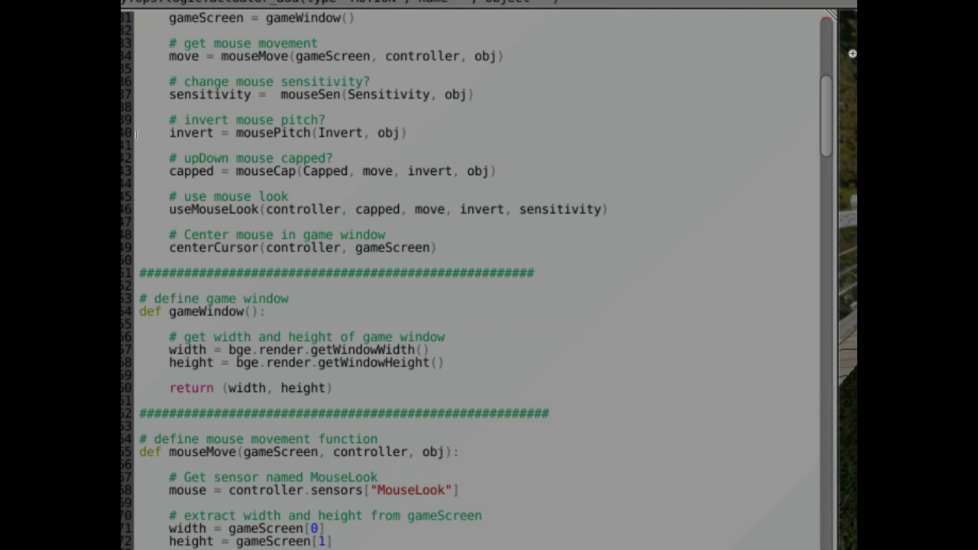
scroll(136, 134, down, 2)
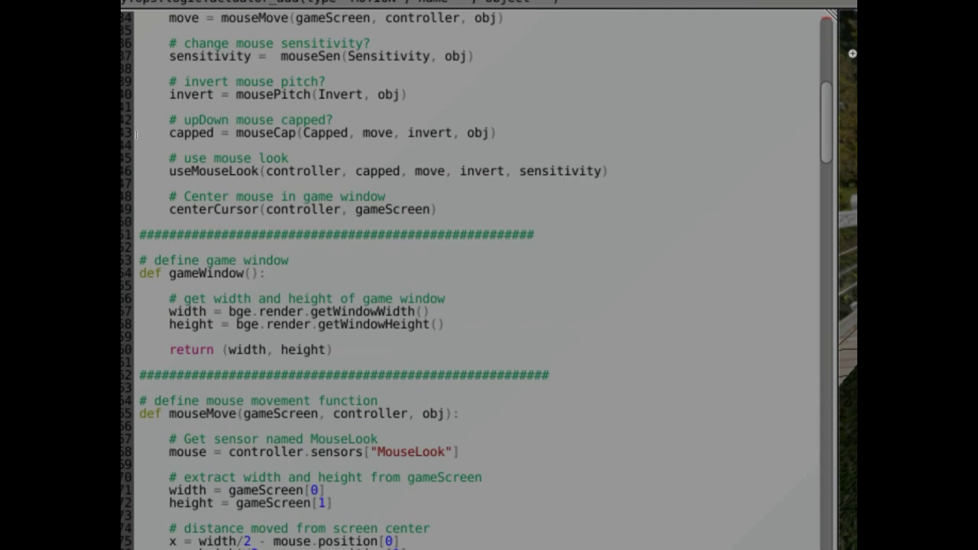
scroll(136, 134, down, 3)
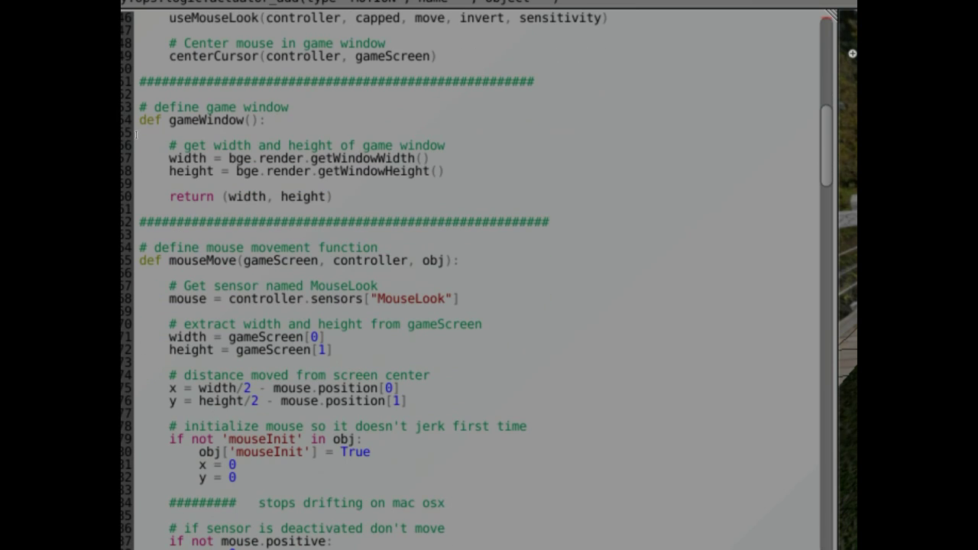
scroll(136, 134, down, 3)
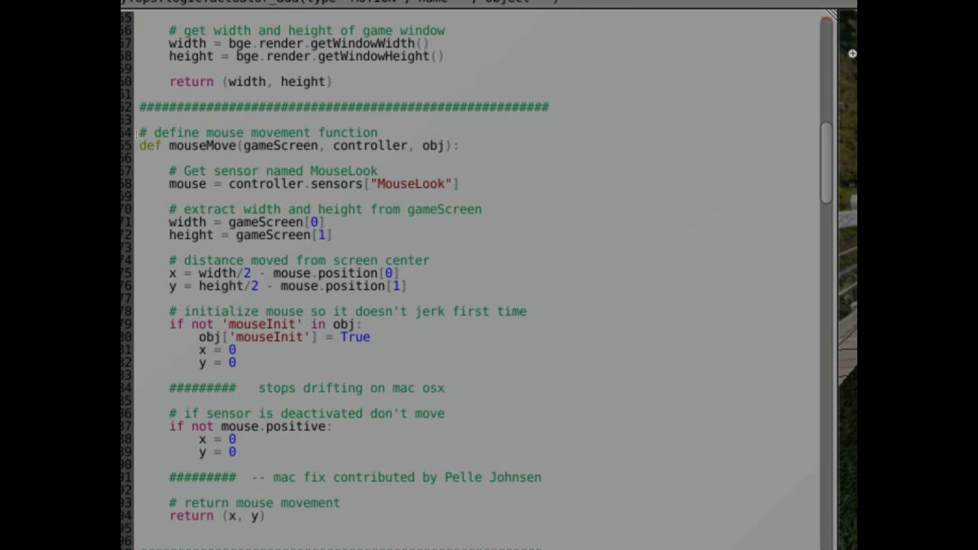
scroll(136, 134, down, 5)
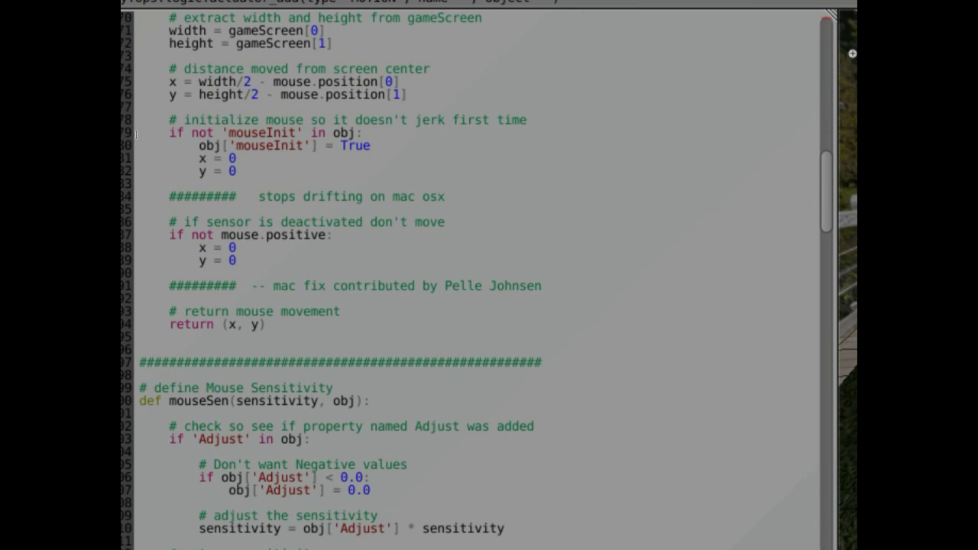
scroll(136, 134, down, 4)
scroll(136, 134, down, 1)
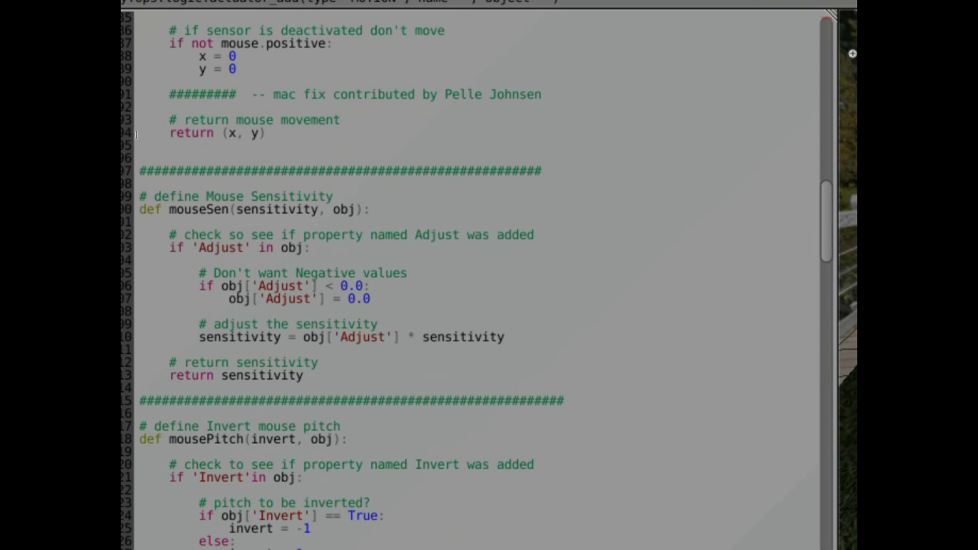
scroll(136, 134, down, 5)
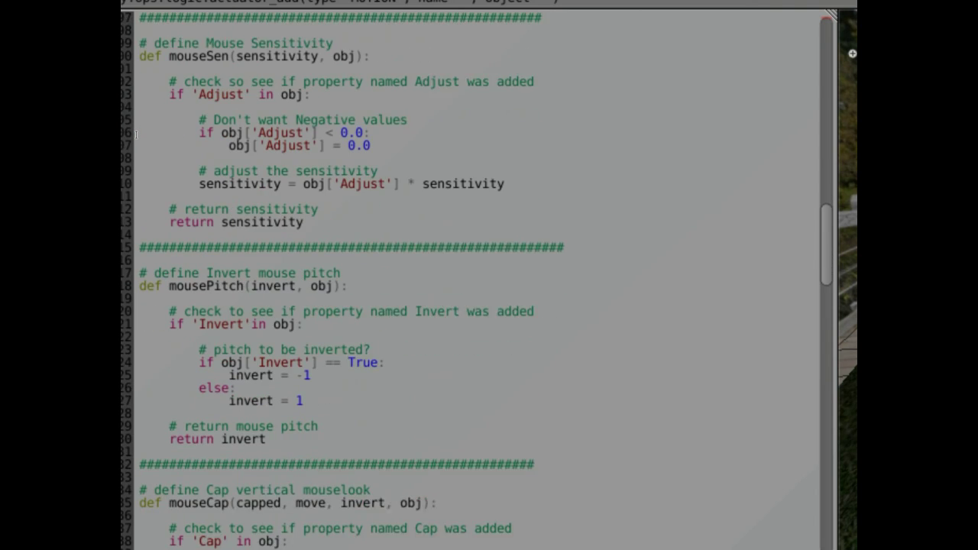
scroll(136, 134, down, 3)
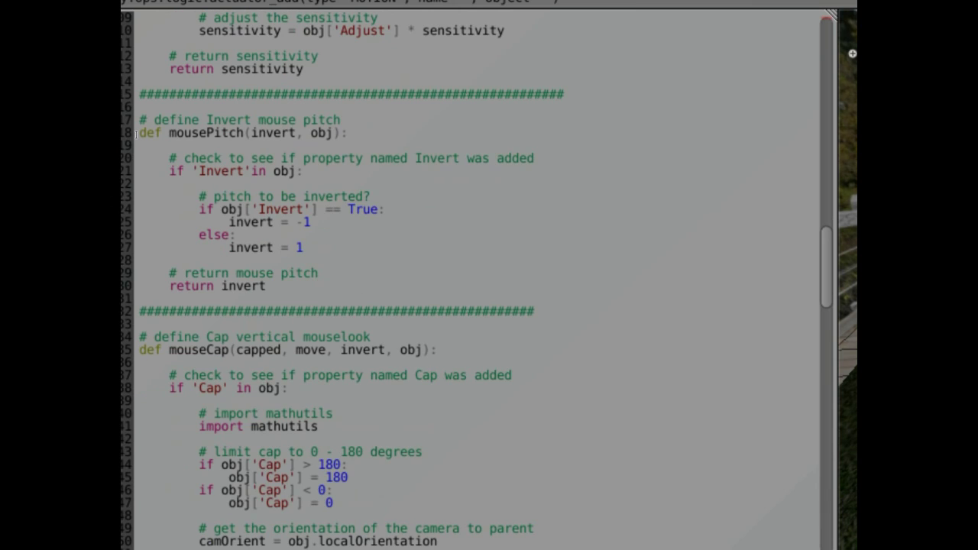
scroll(136, 134, down, 4)
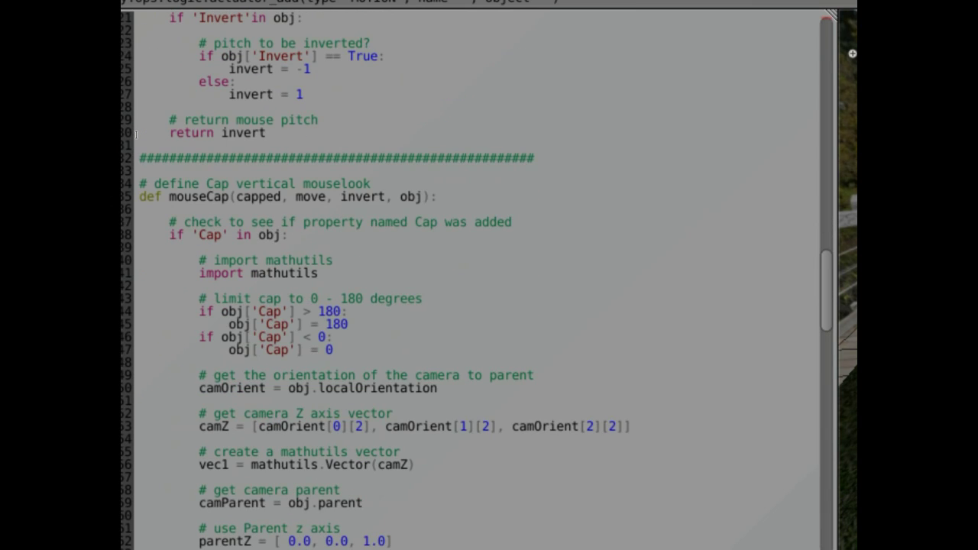
scroll(136, 133, down, 1)
scroll(136, 134, down, 3)
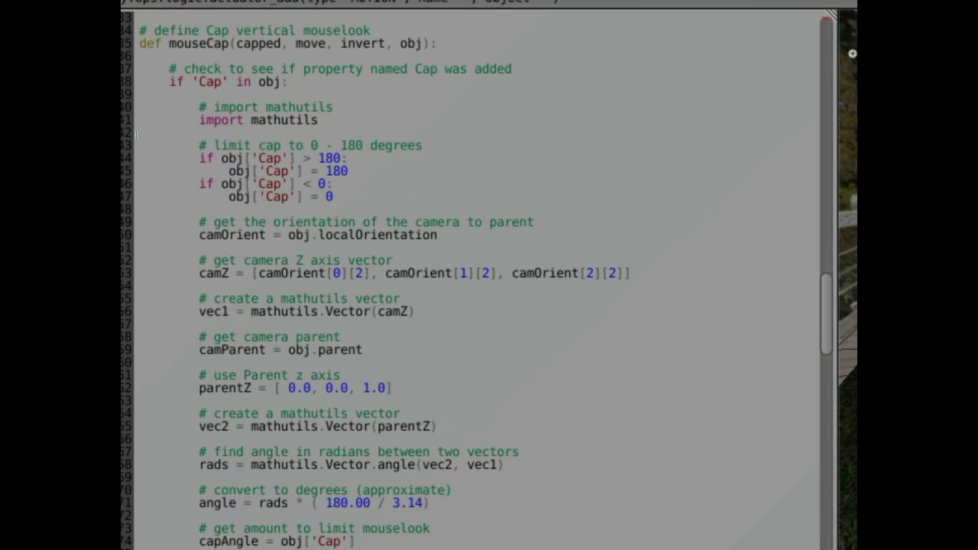
scroll(136, 134, down, 1)
scroll(136, 133, down, 1)
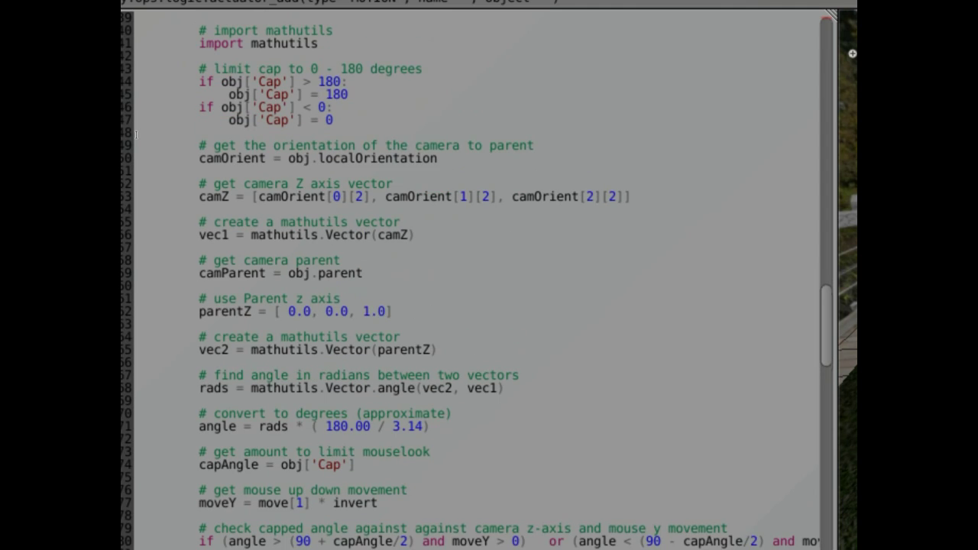
scroll(136, 134, down, 1)
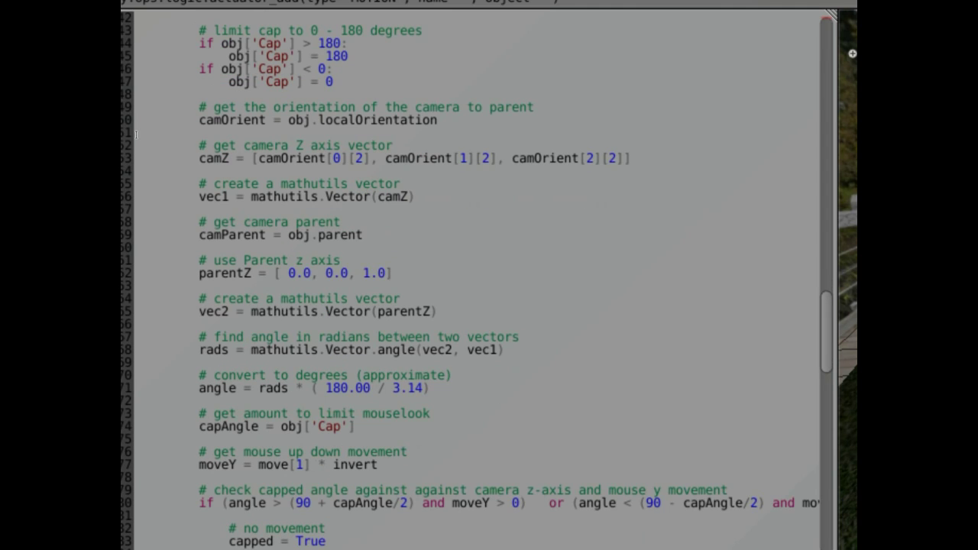
scroll(136, 133, down, 1)
scroll(136, 134, down, 2)
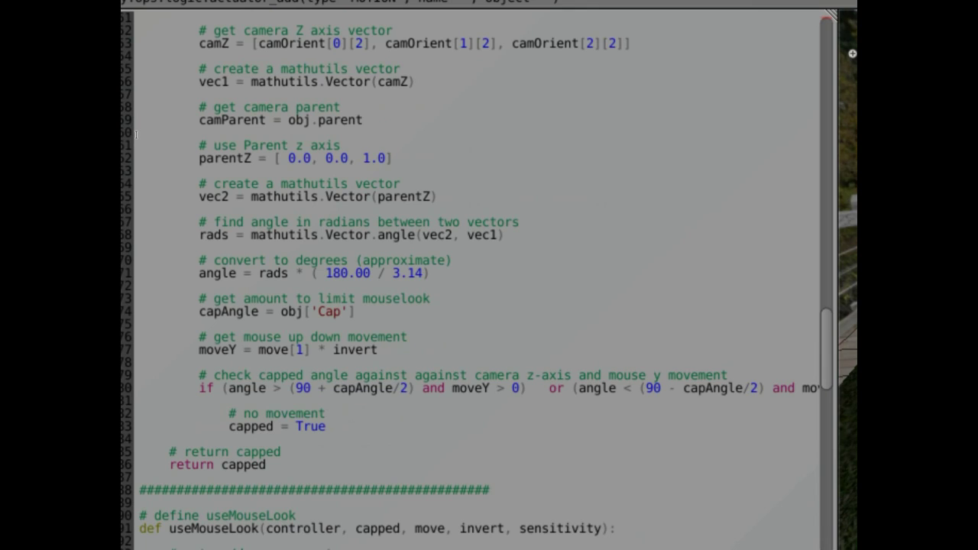
scroll(136, 133, down, 2)
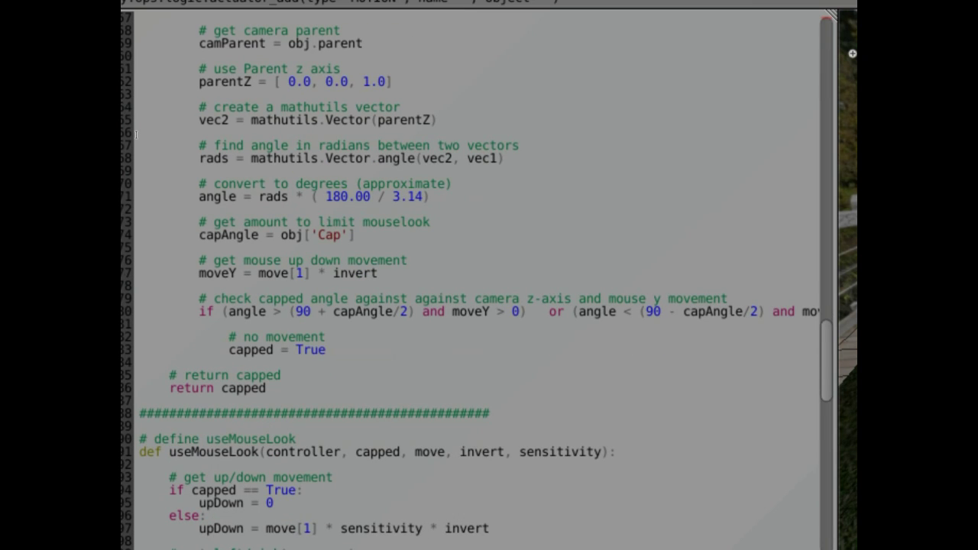
scroll(136, 134, down, 2)
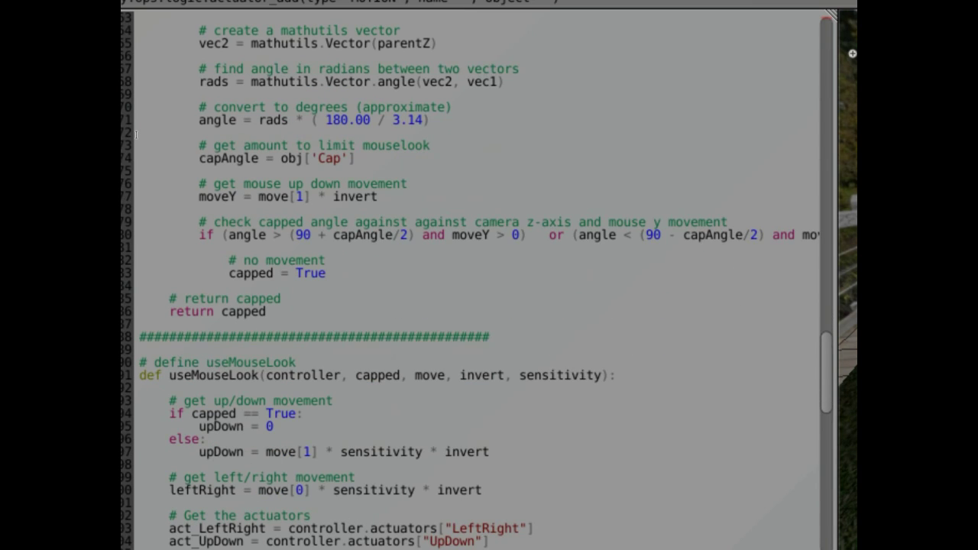
scroll(136, 133, down, 7)
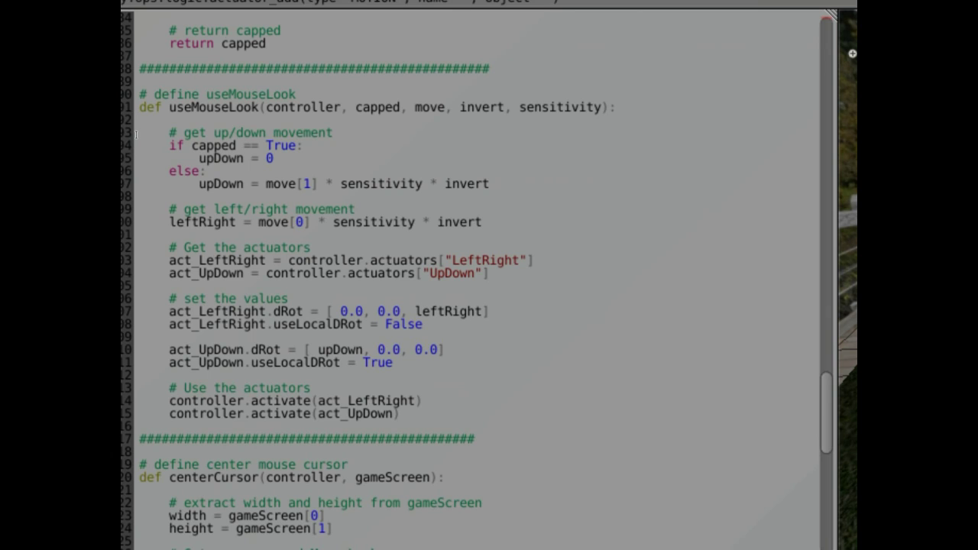
scroll(136, 134, down, 1)
scroll(136, 134, down, 1)
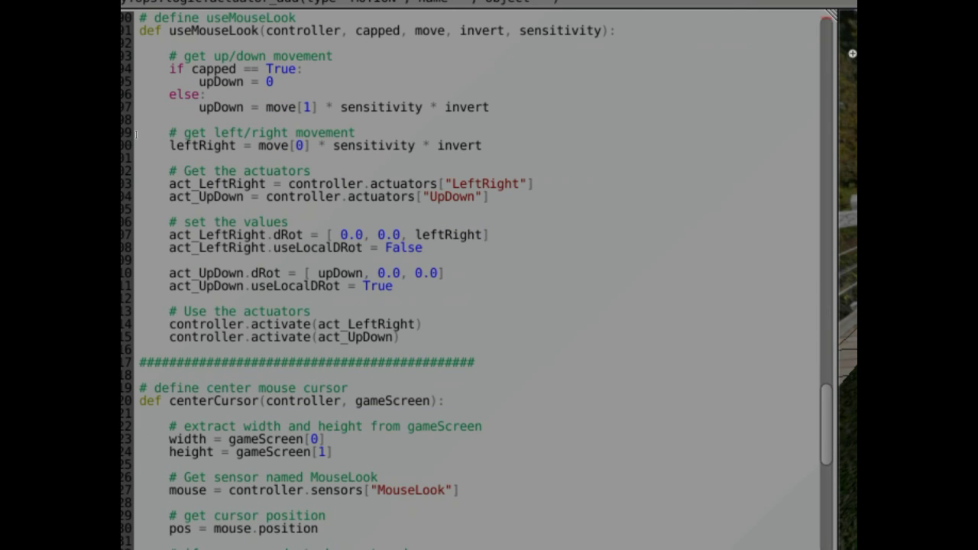
scroll(136, 134, down, 1)
scroll(136, 134, down, 5)
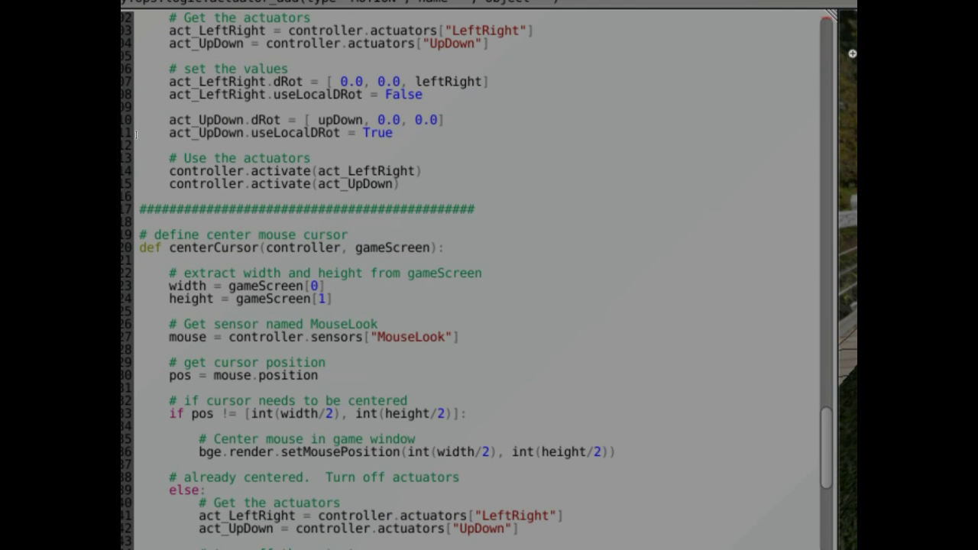
scroll(136, 134, down, 4)
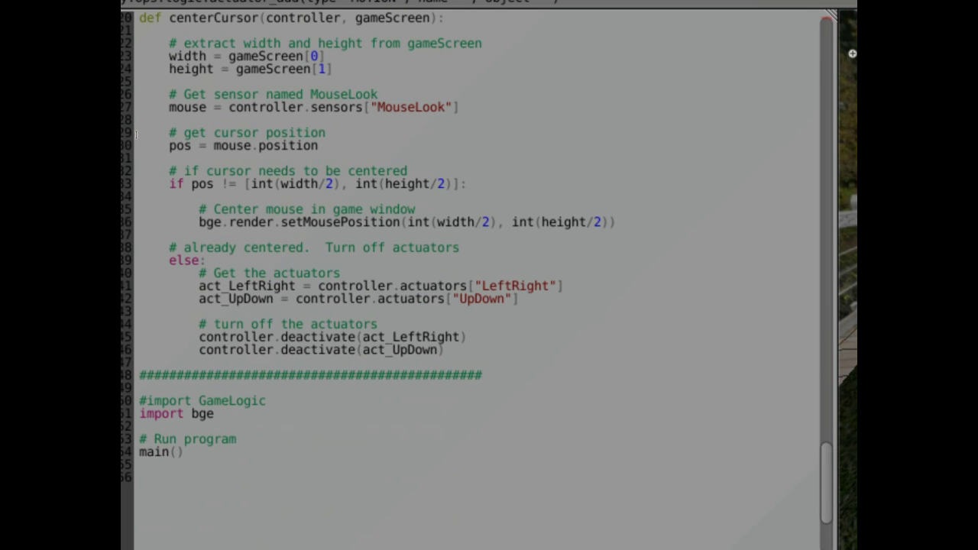
scroll(136, 134, down, 4)
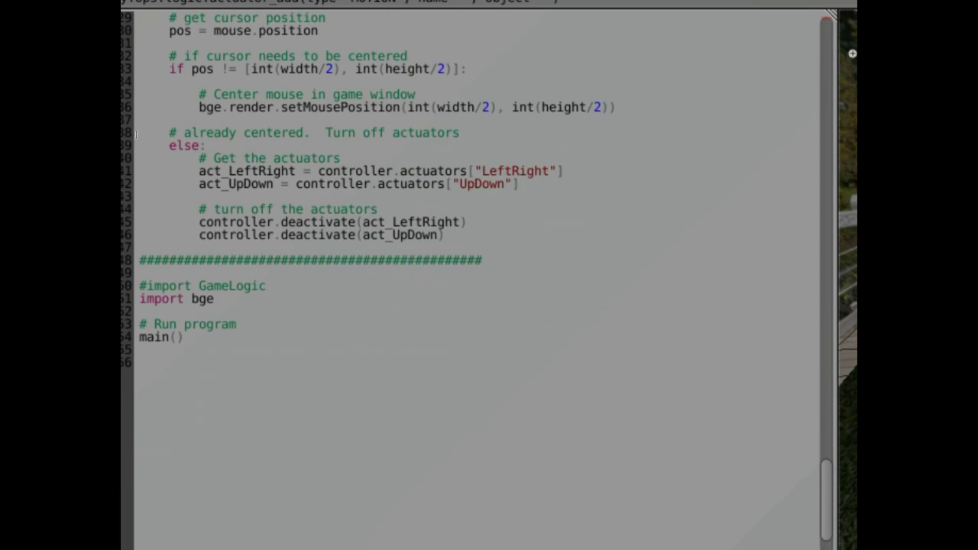